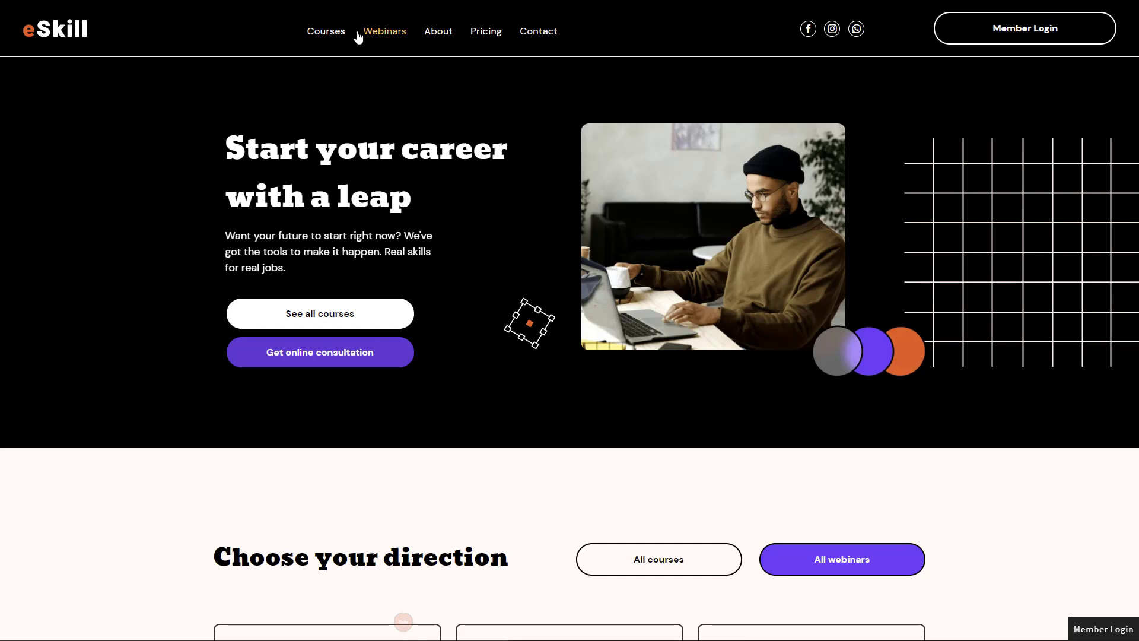
Open the Courses page to confirm it demands a member login, then dismiss the login popup
left_click(333, 35)
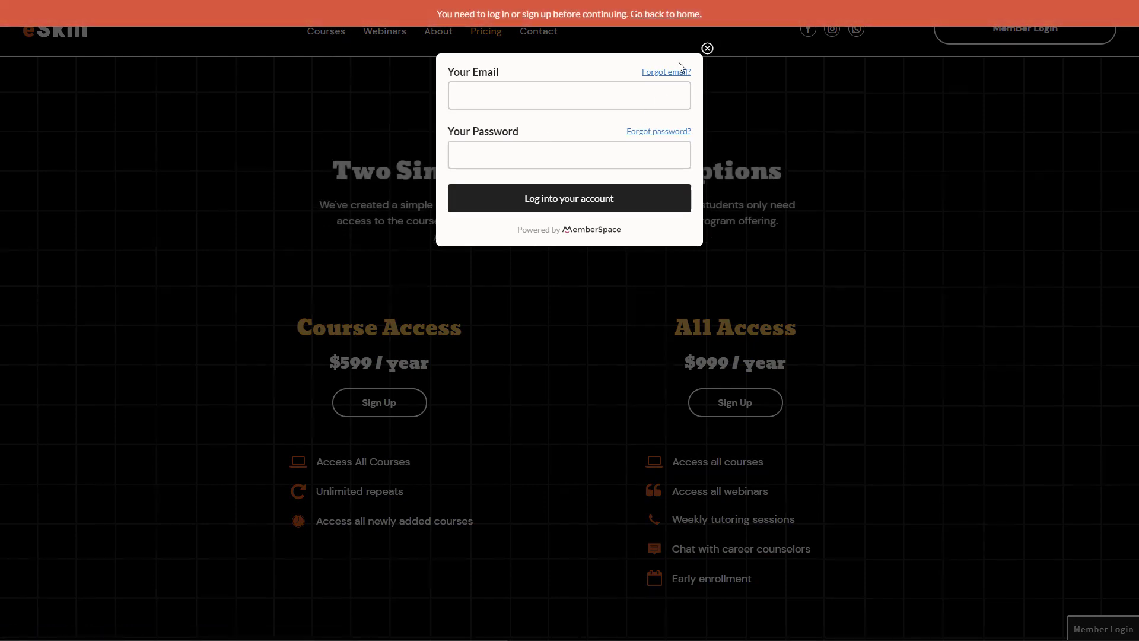
left_click(707, 48)
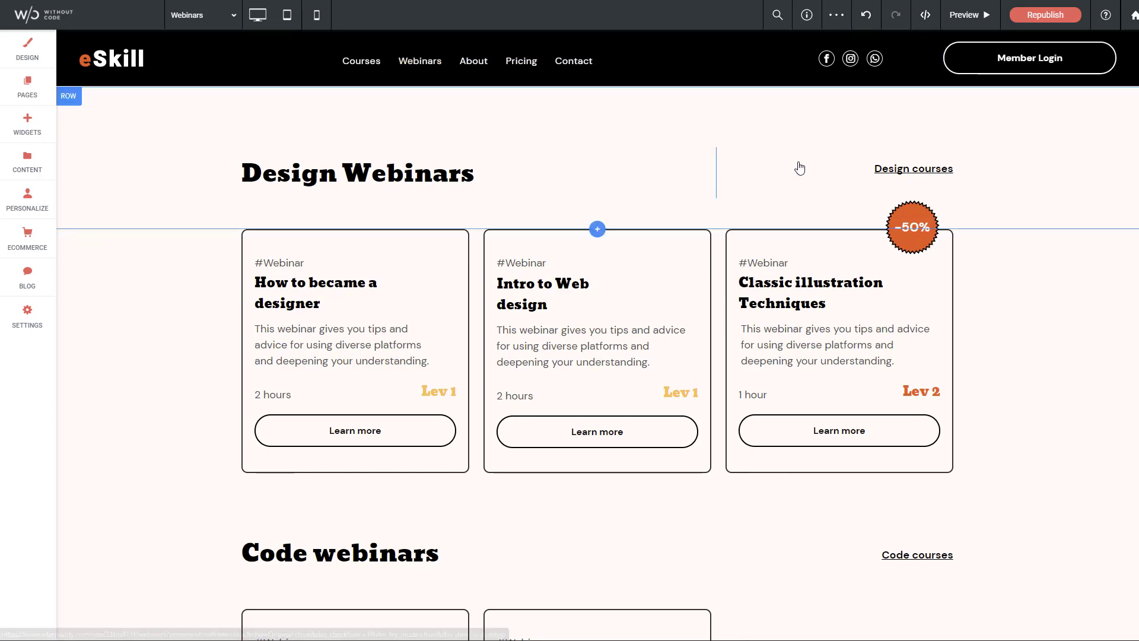
Scroll the Webinars page down to the footer's MemberSpace widget
scroll(1049, 268, "down", 15)
scroll(1045, 273, "down", 15)
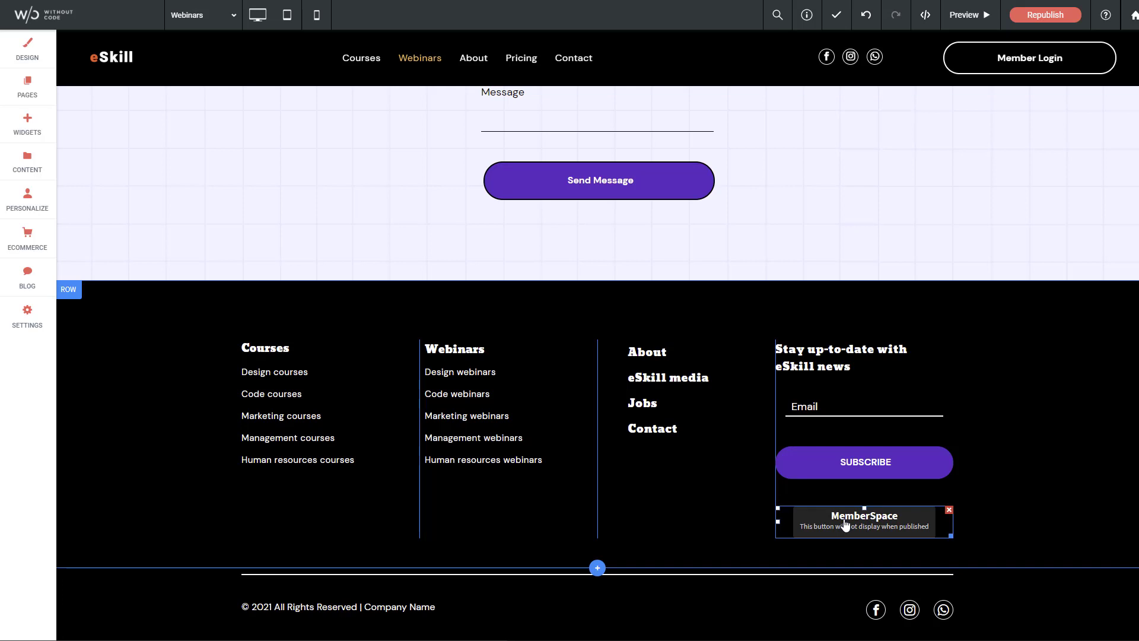
Try the MemberSpace widget in Login Popup Button and Login Embed modes, leaving it on MemberSpace Core
double_click(904, 525)
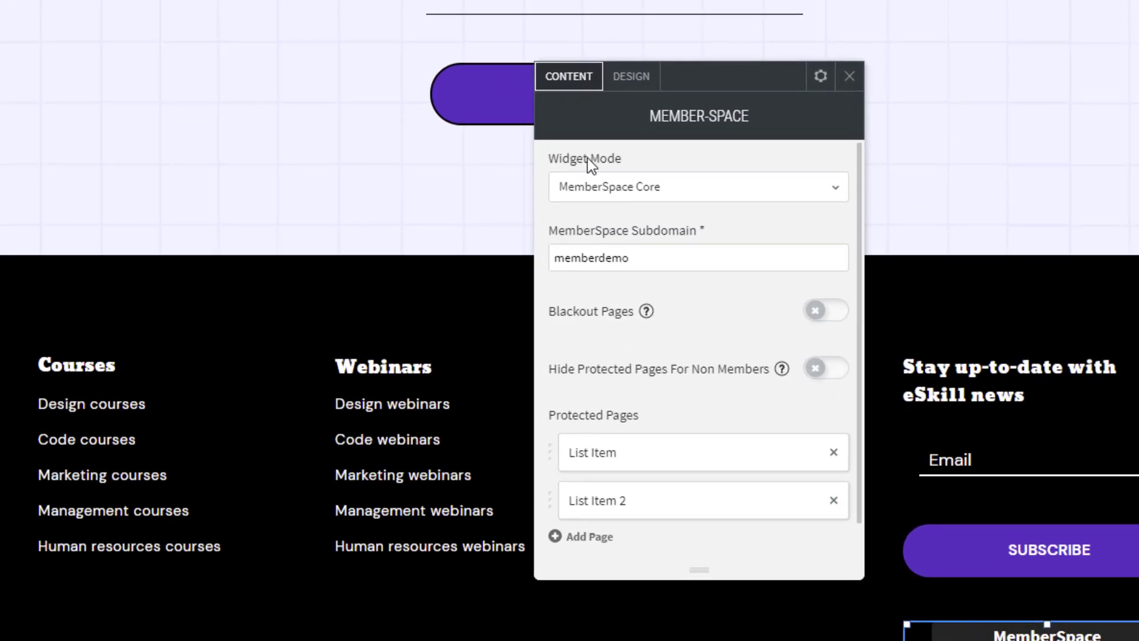
left_click(655, 193)
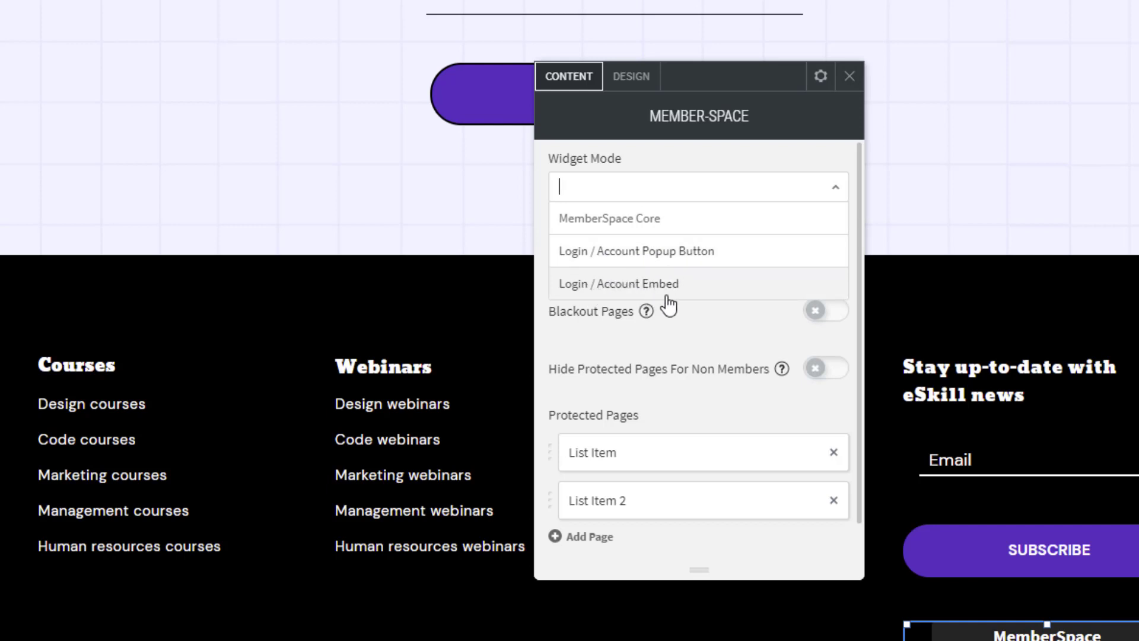
left_click(655, 215)
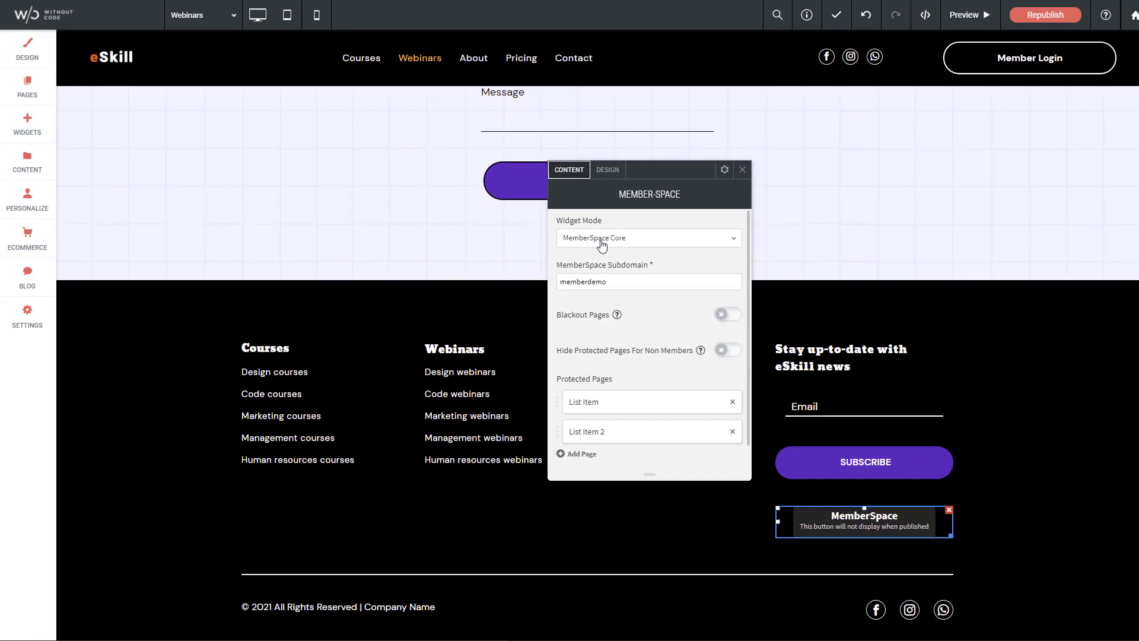
left_click(603, 243)
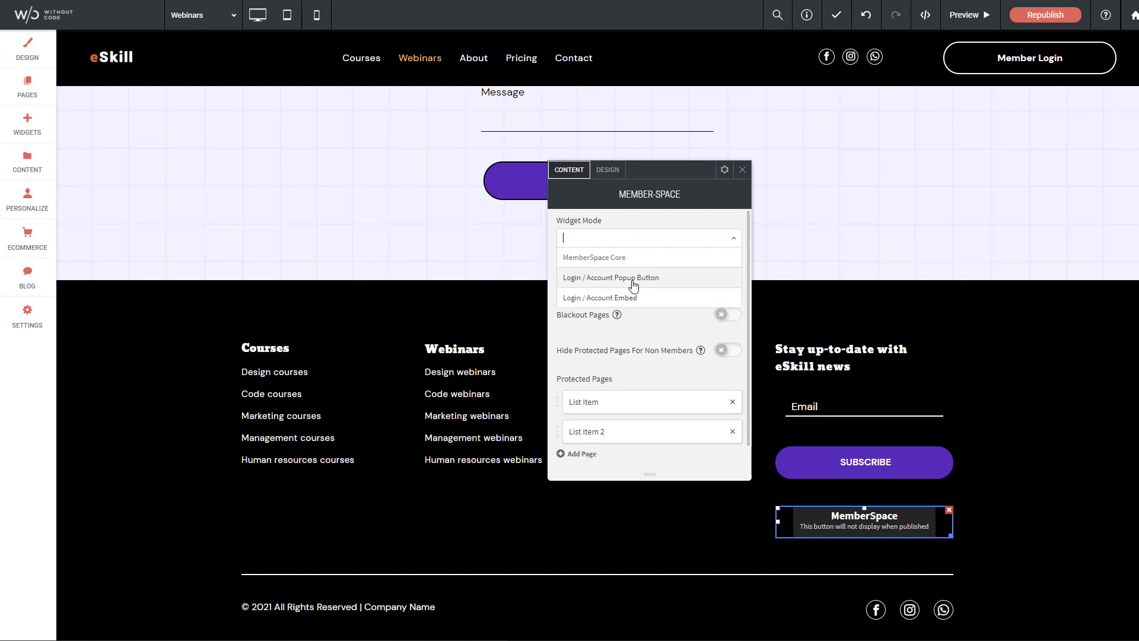
left_click(630, 279)
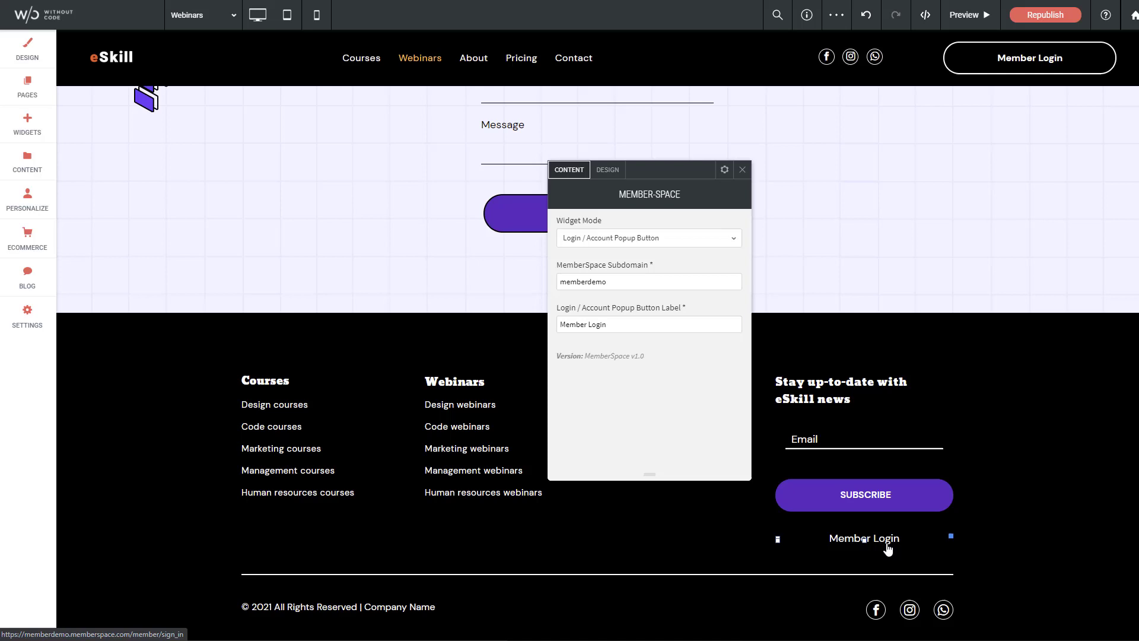
left_click(649, 240)
left_click(652, 300)
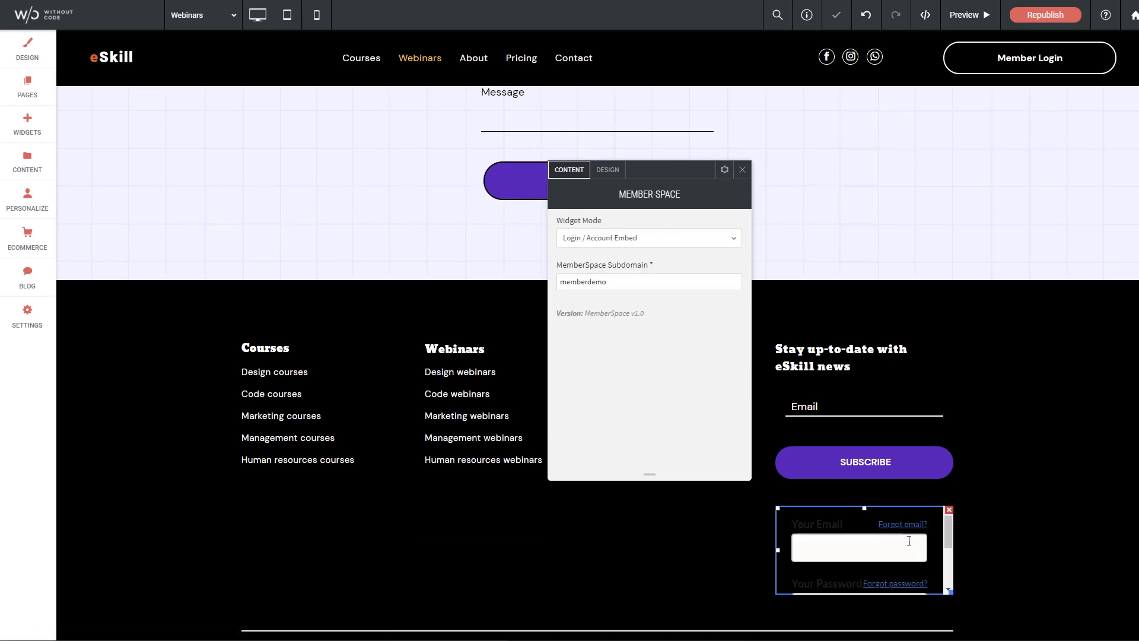
left_click(611, 238)
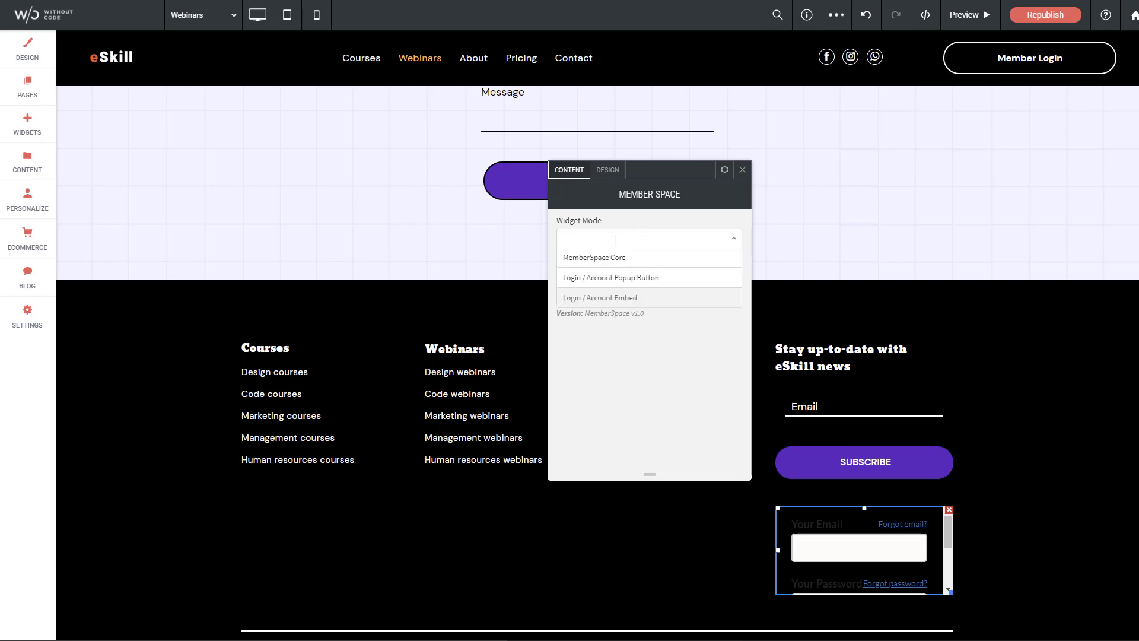
left_click(608, 258)
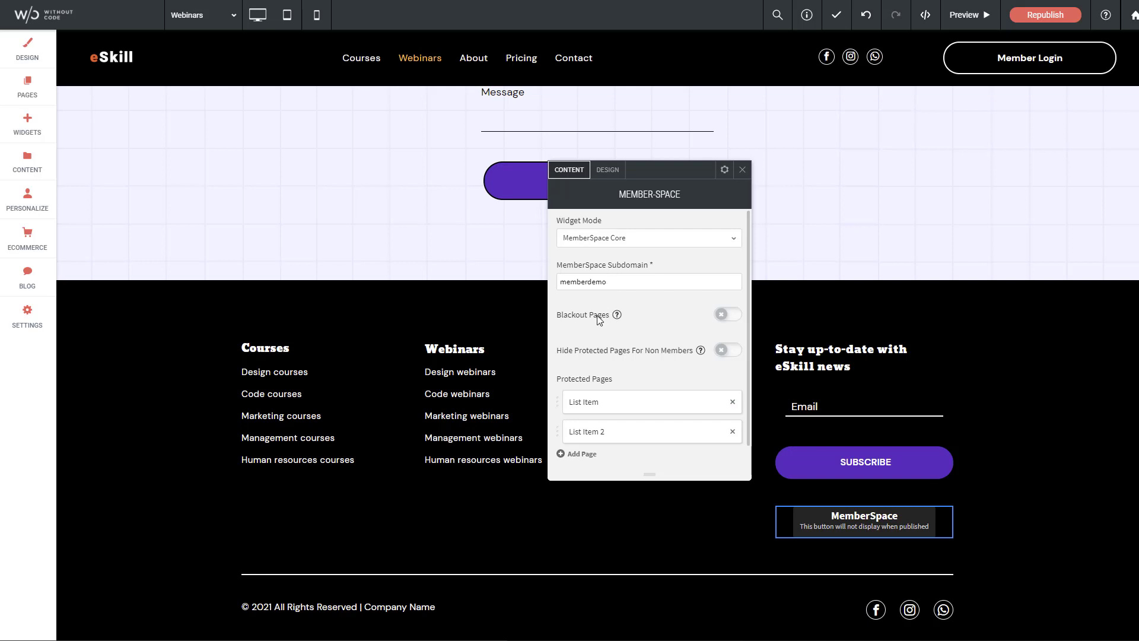
mouse_move(618, 316)
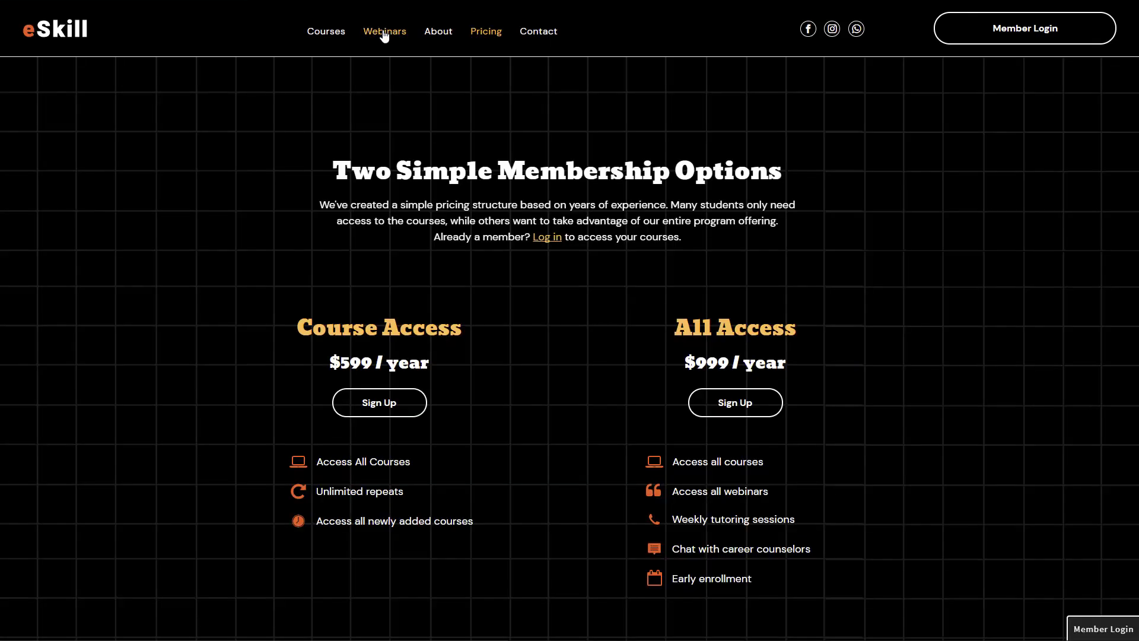
left_click(383, 37)
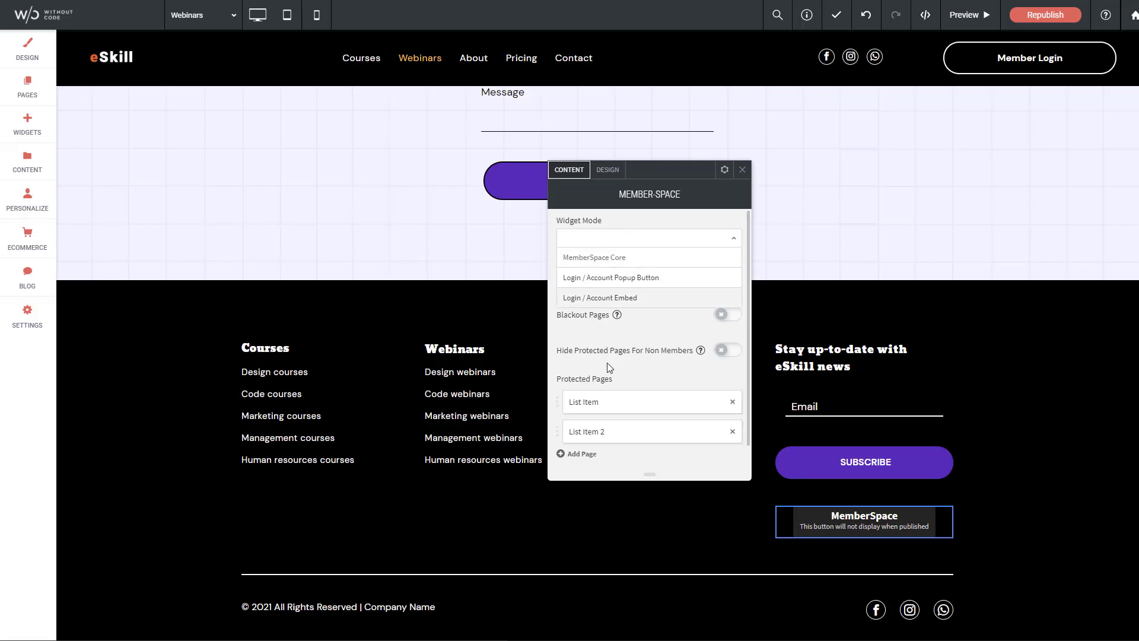
left_click(607, 363)
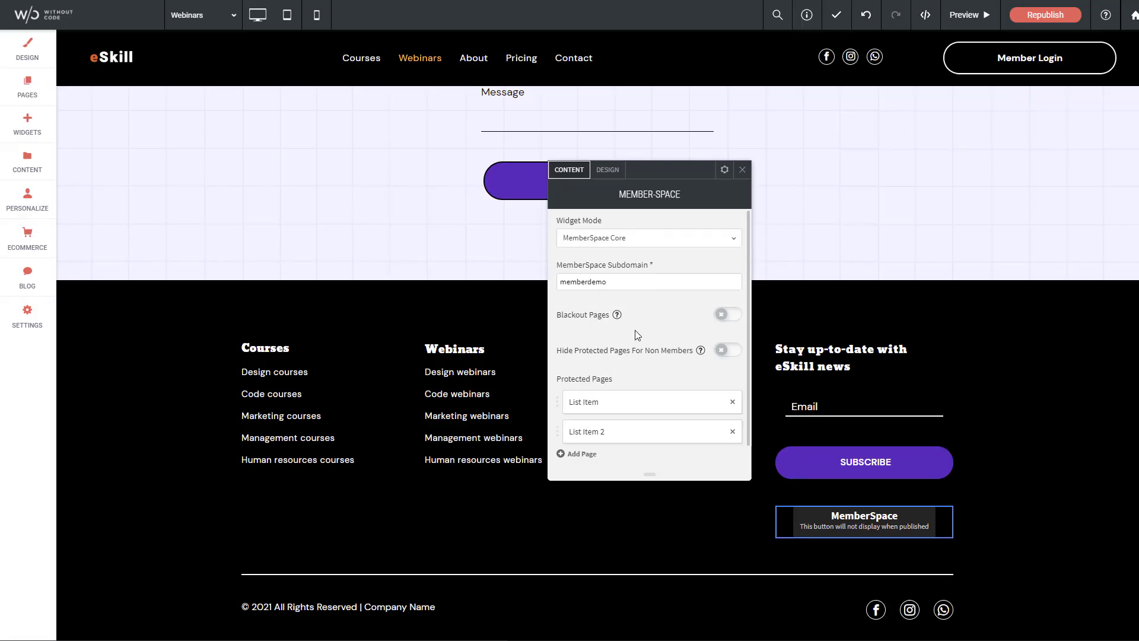
mouse_move(618, 316)
mouse_move(700, 350)
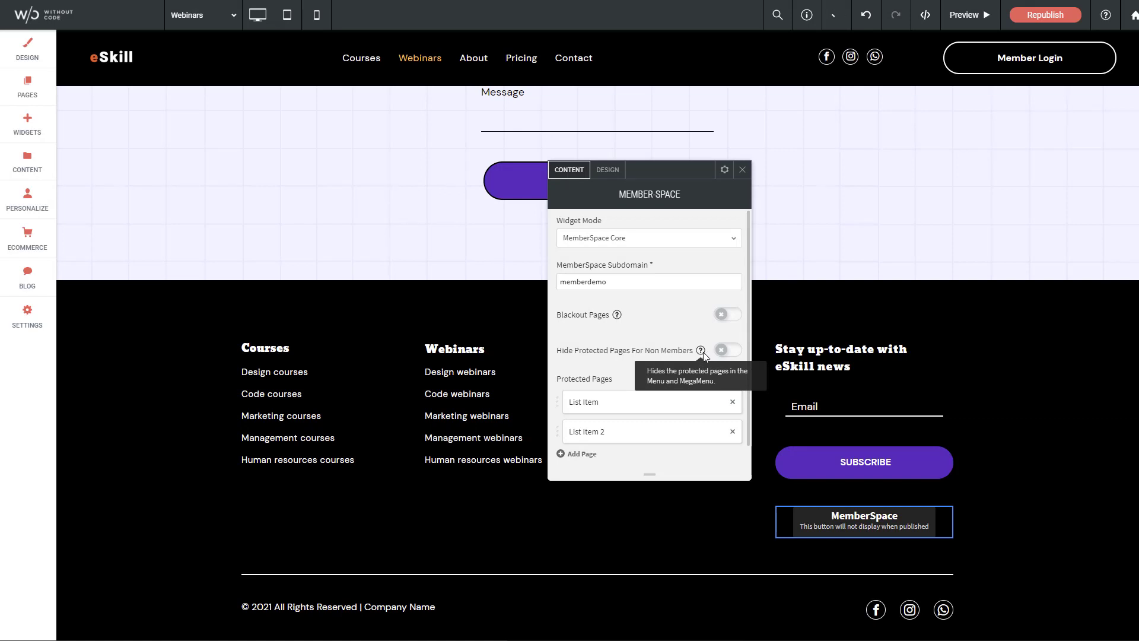
left_click(724, 352)
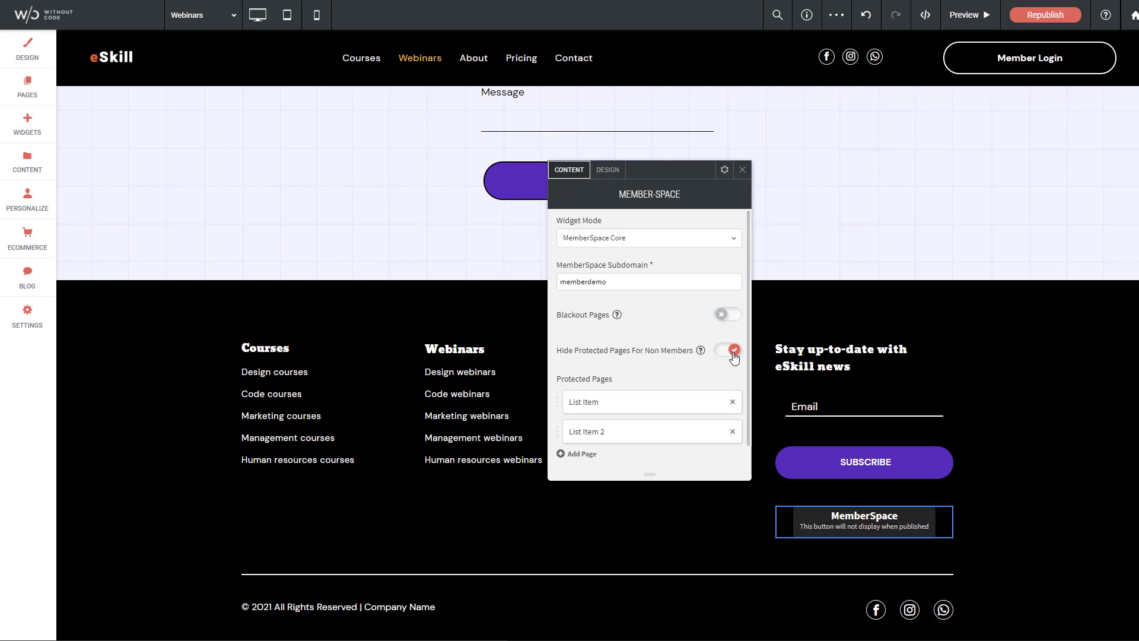
left_click(733, 355)
Check both Protected Pages entries point to Courses and Webinars, then close the widget settings
left_click(586, 407)
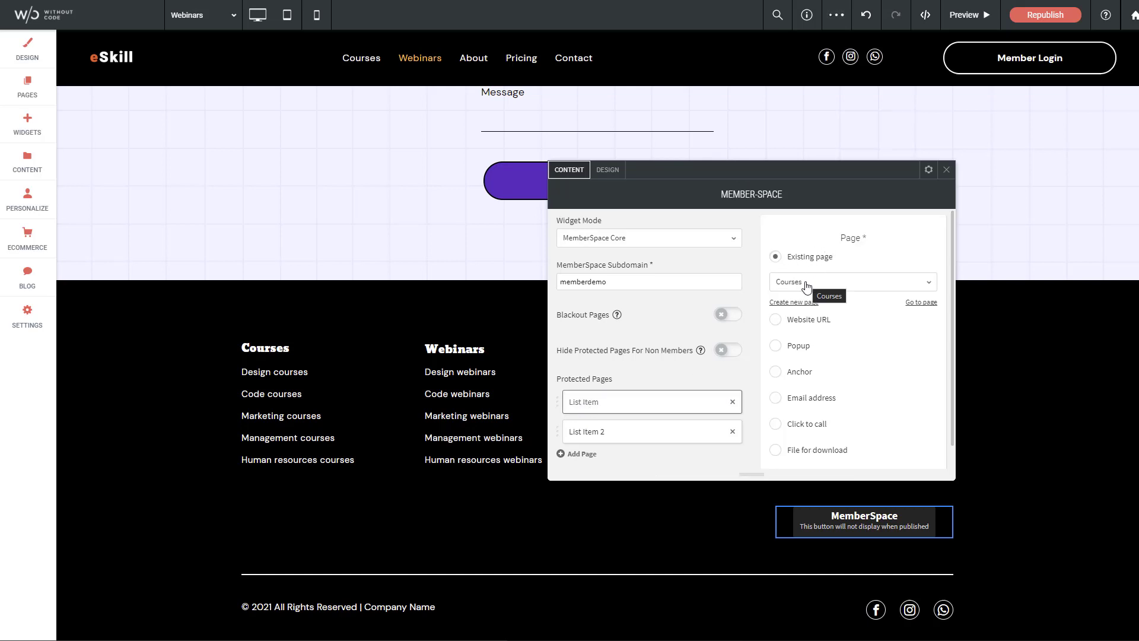
left_click(605, 434)
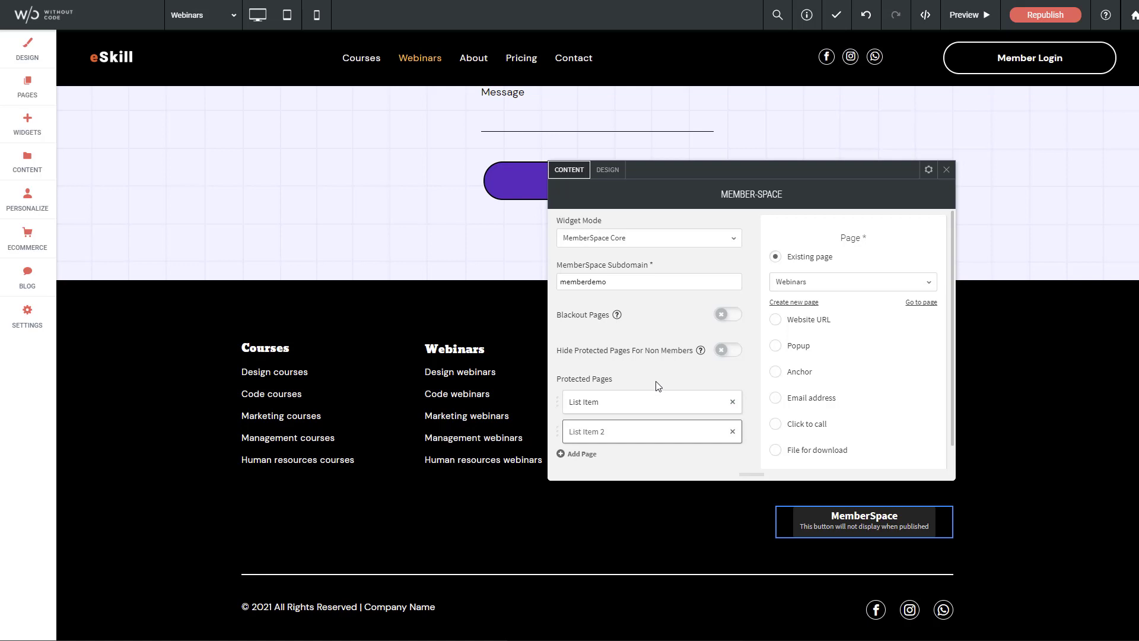
left_click(947, 169)
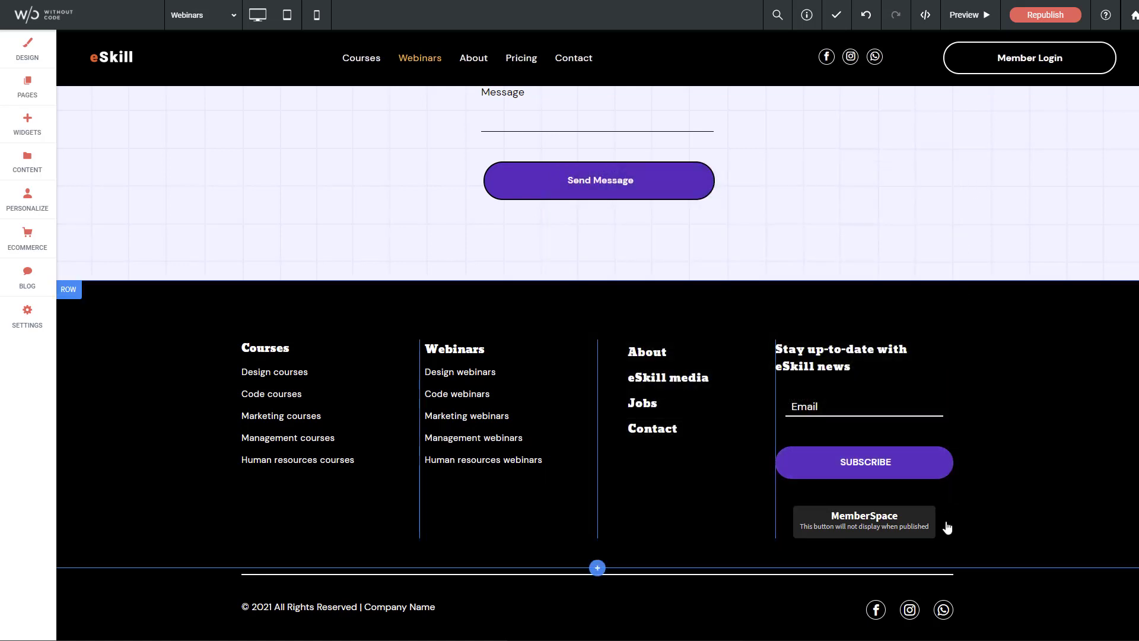
Delete the footer's MemberSpace widget and follow the MemberSpace link to its homepage
left_click(949, 511)
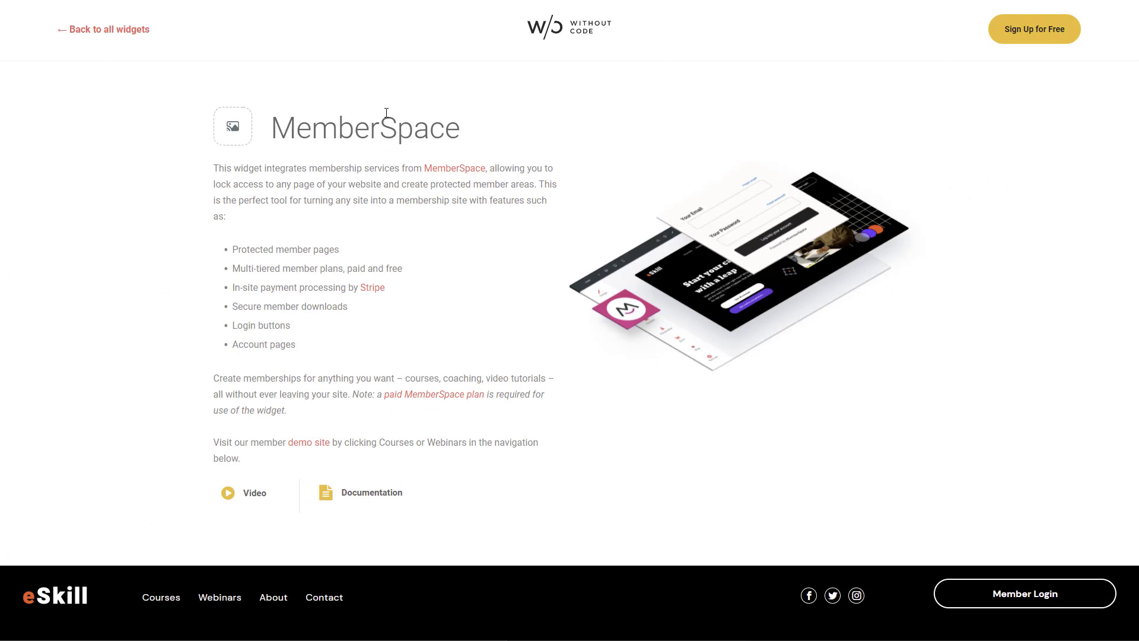
left_click(455, 174)
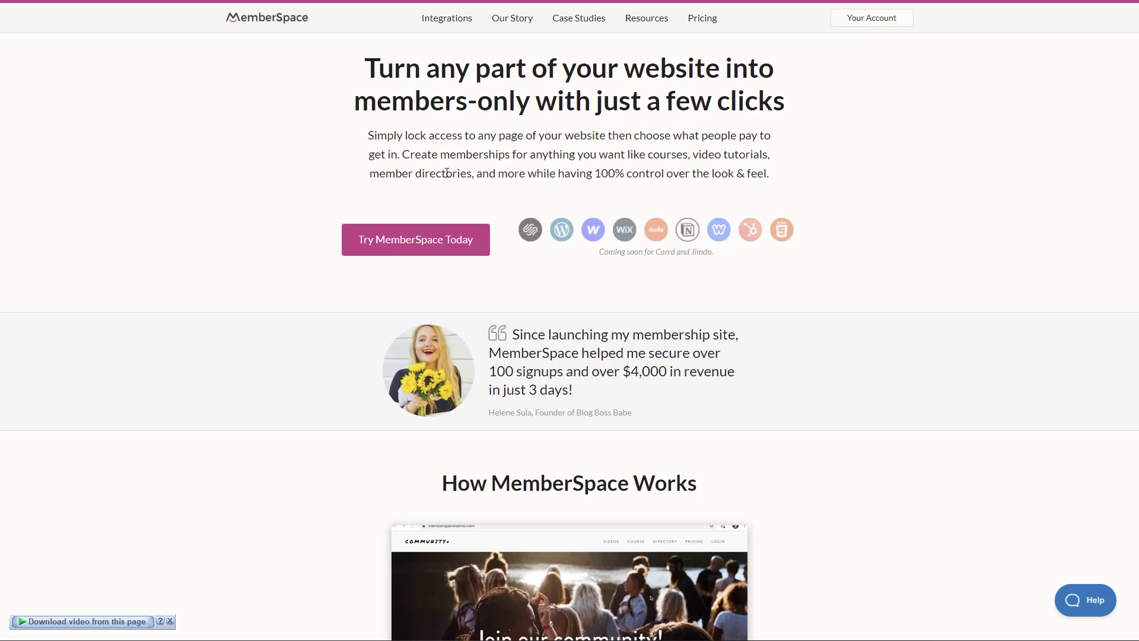
Go to MemberSpace's Pricing page showing the $25/mo plan with a 14-day trial
left_click(710, 18)
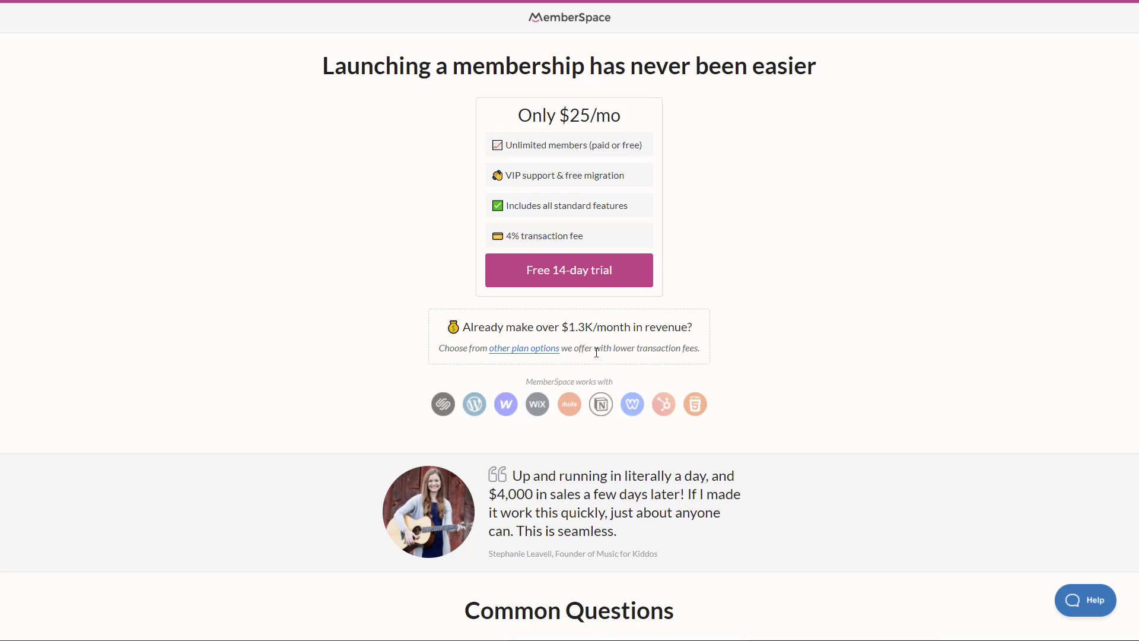
View all plan options and start the 14-day trial of the $25/mo Just Starting plan
left_click(517, 354)
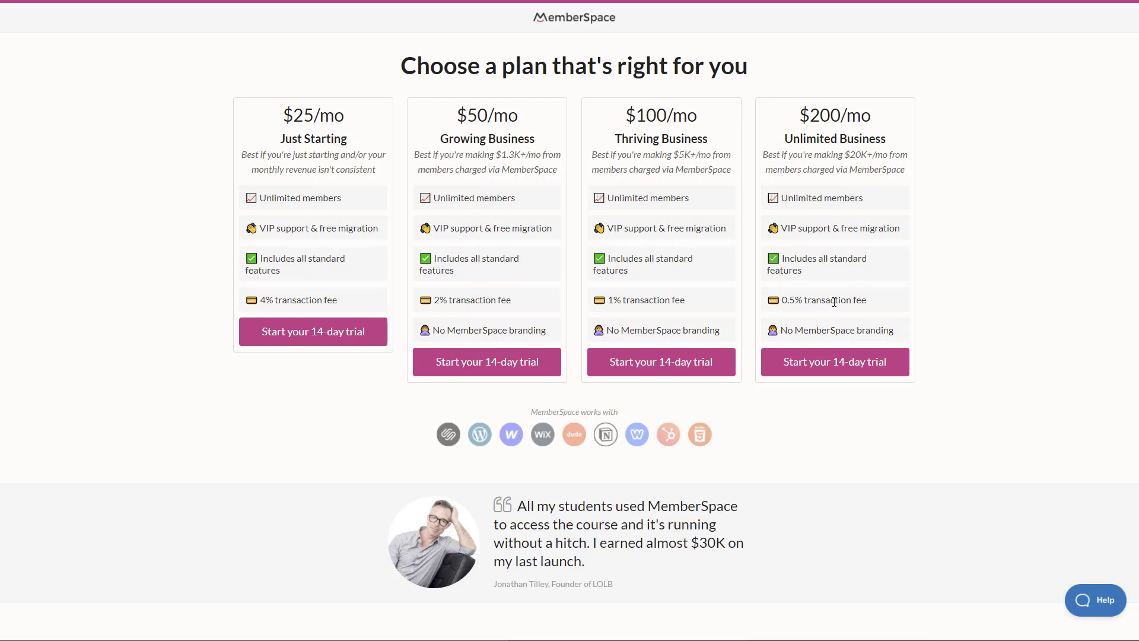
left_click(320, 337)
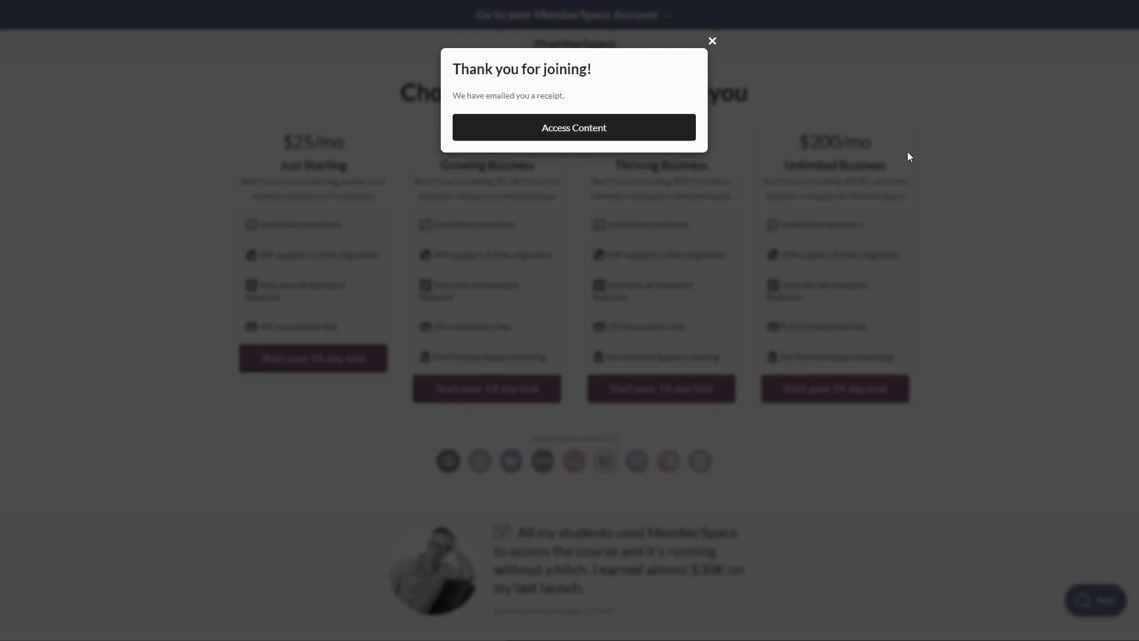
Choose Access Content in the thank-you popup to reach the Welcome to MemberSpace dashboard
left_click(569, 129)
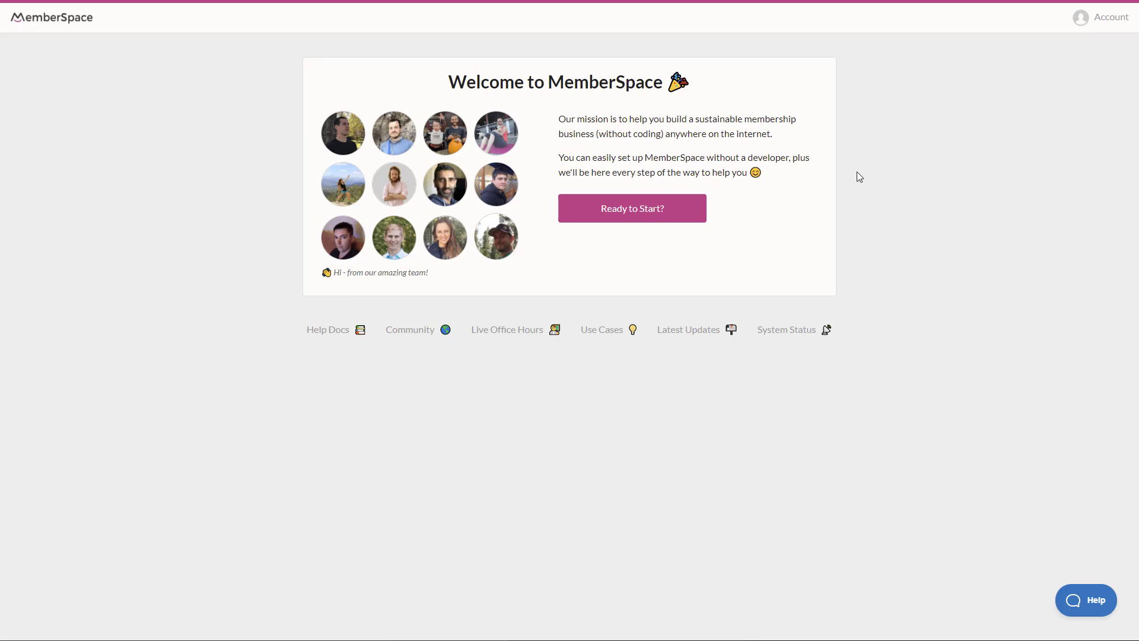
Choose Ready to Start? to bring up the website setup form
left_click(643, 208)
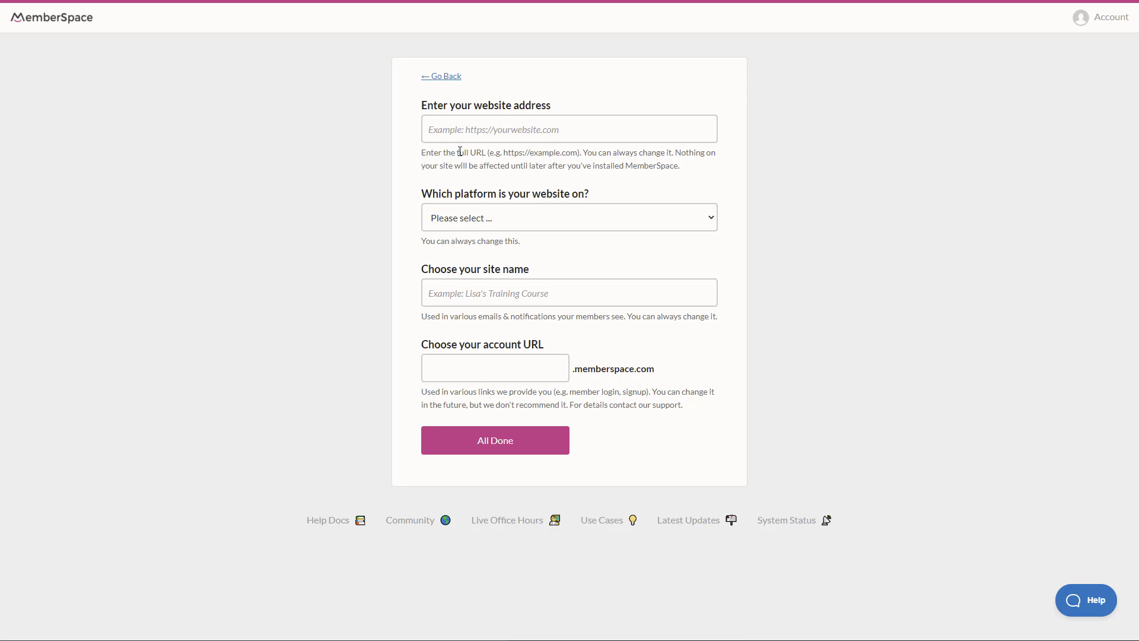
Submit memberdemo.club on Custom HTML, named 'WOCode Test Site', with the account URL's trailing 1 removed
left_click(554, 131)
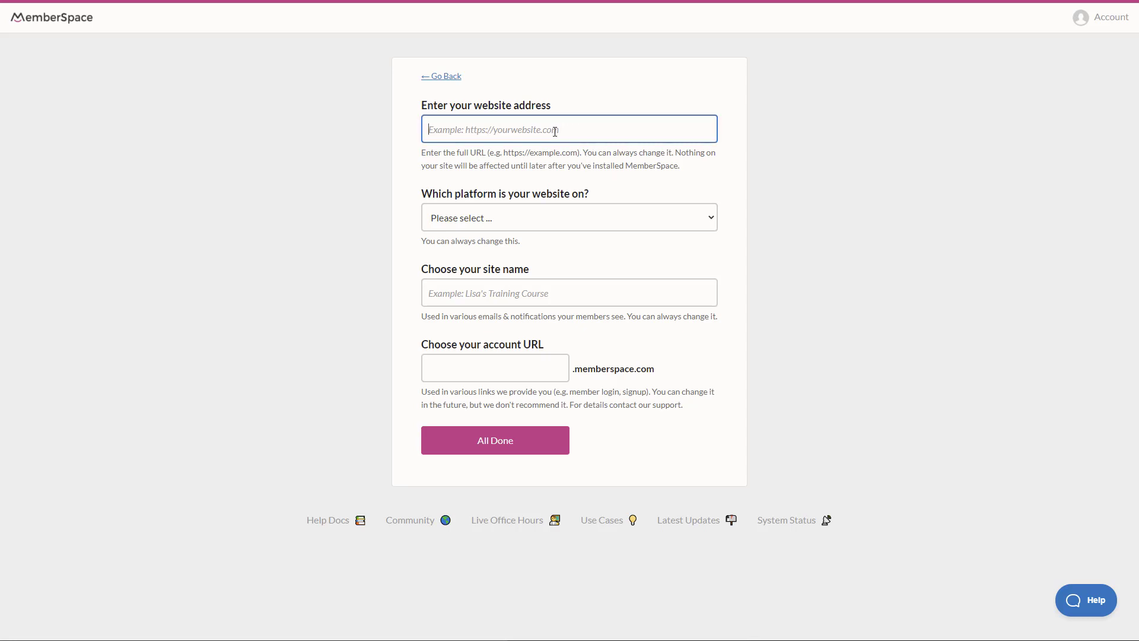
type("memberdemo.club")
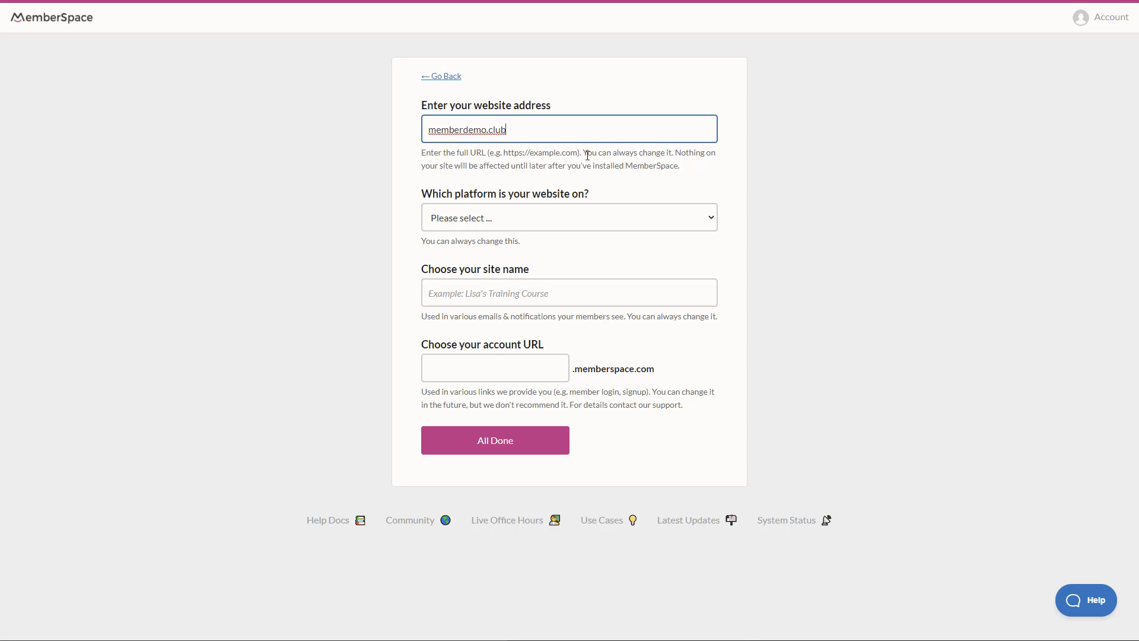
left_click(484, 221)
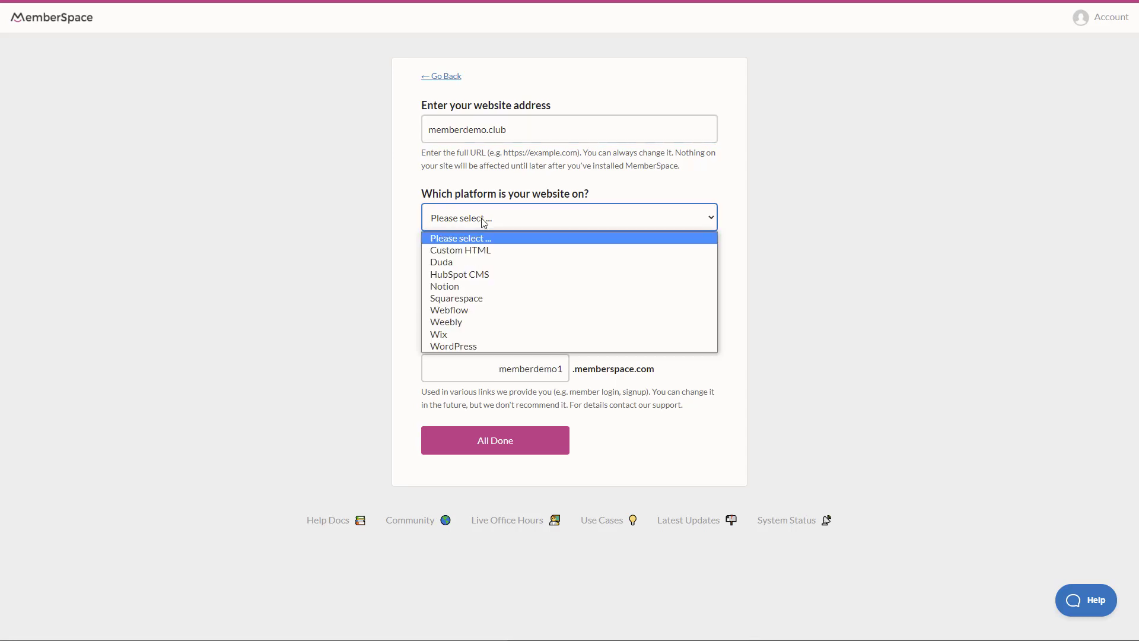
left_click(477, 251)
left_click(511, 293)
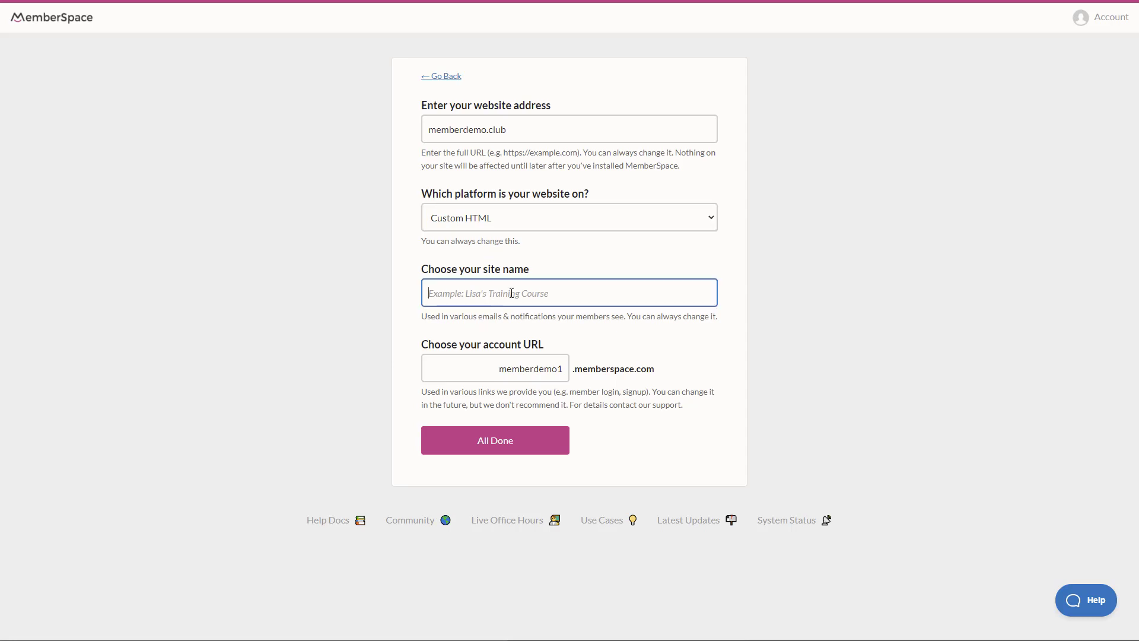
type("WOCode Test Site")
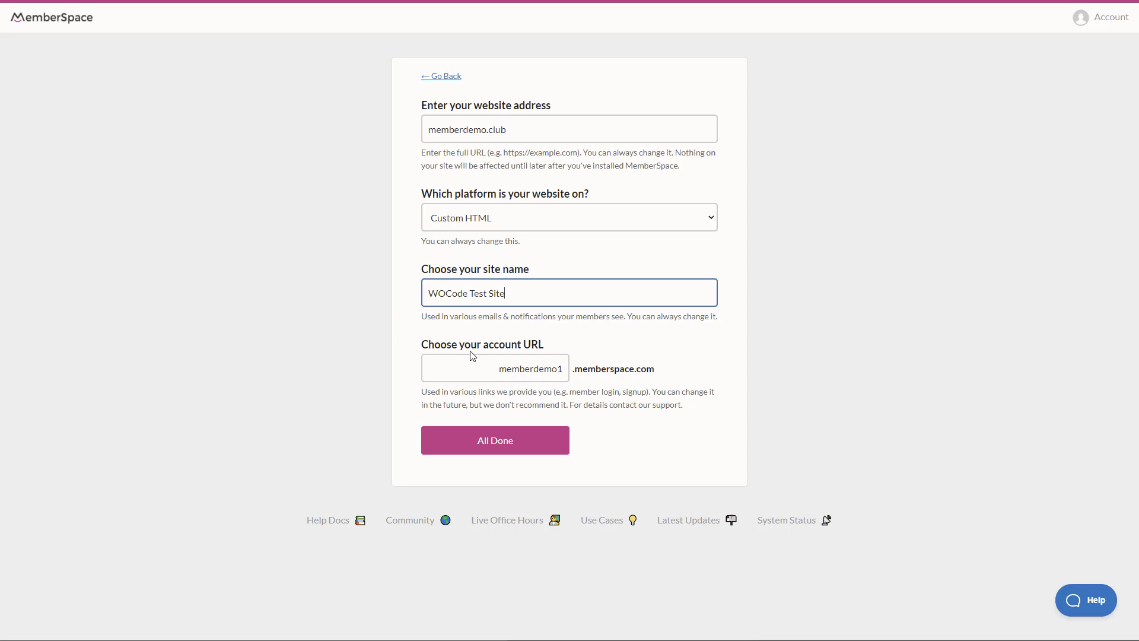
left_click(564, 369)
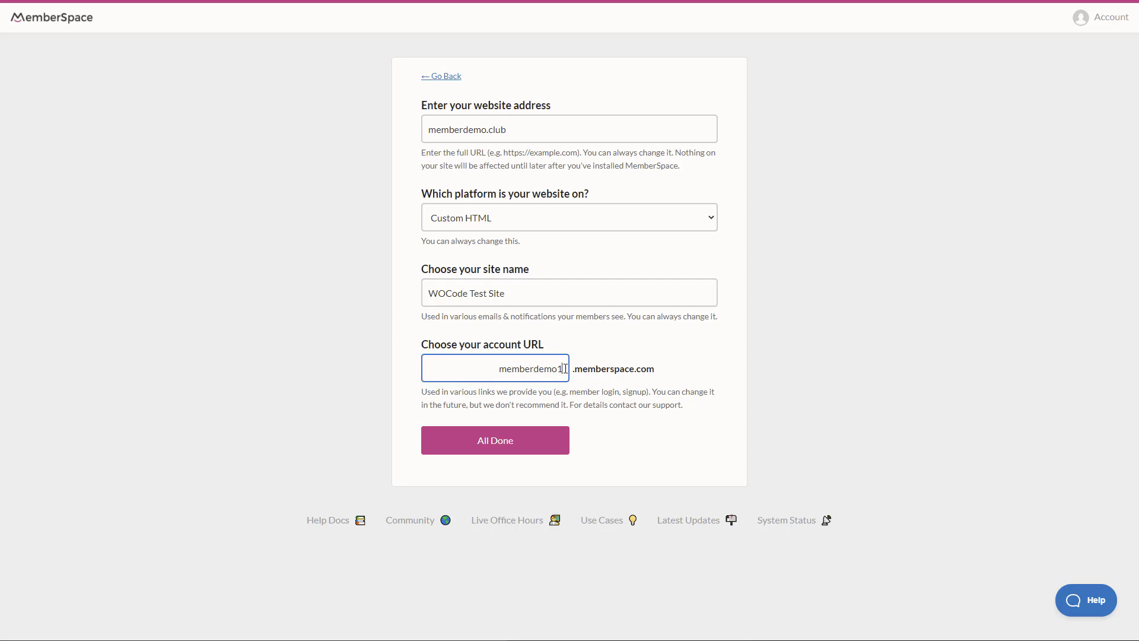
key("BackSpace")
left_click(522, 441)
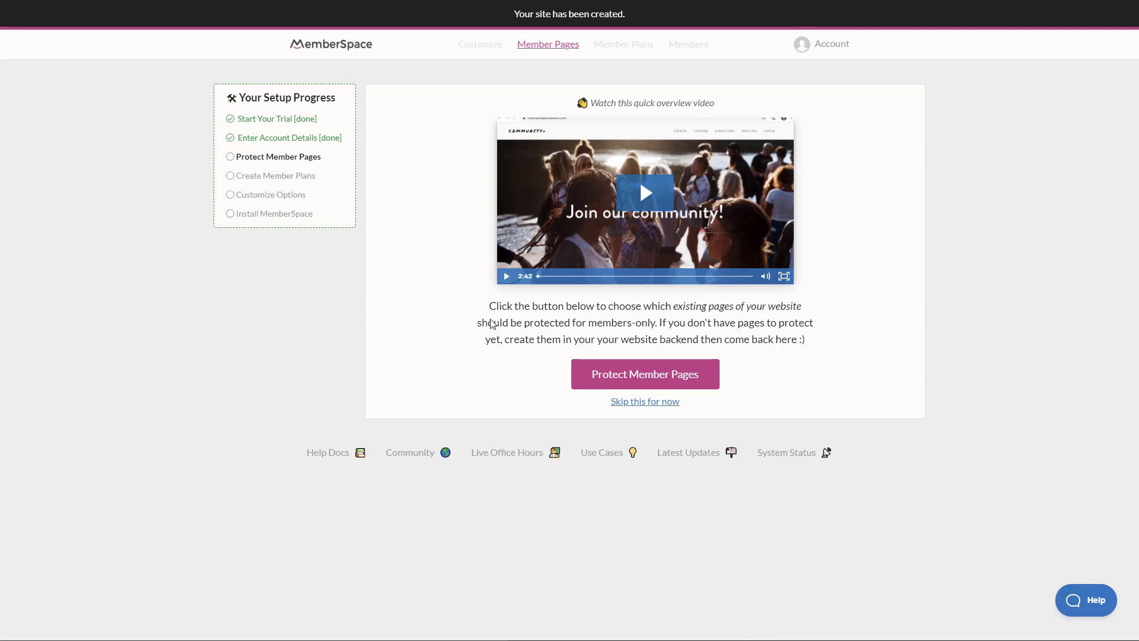
Add /webinars and then /courses as protected member pages in MemberSpace
left_click(667, 380)
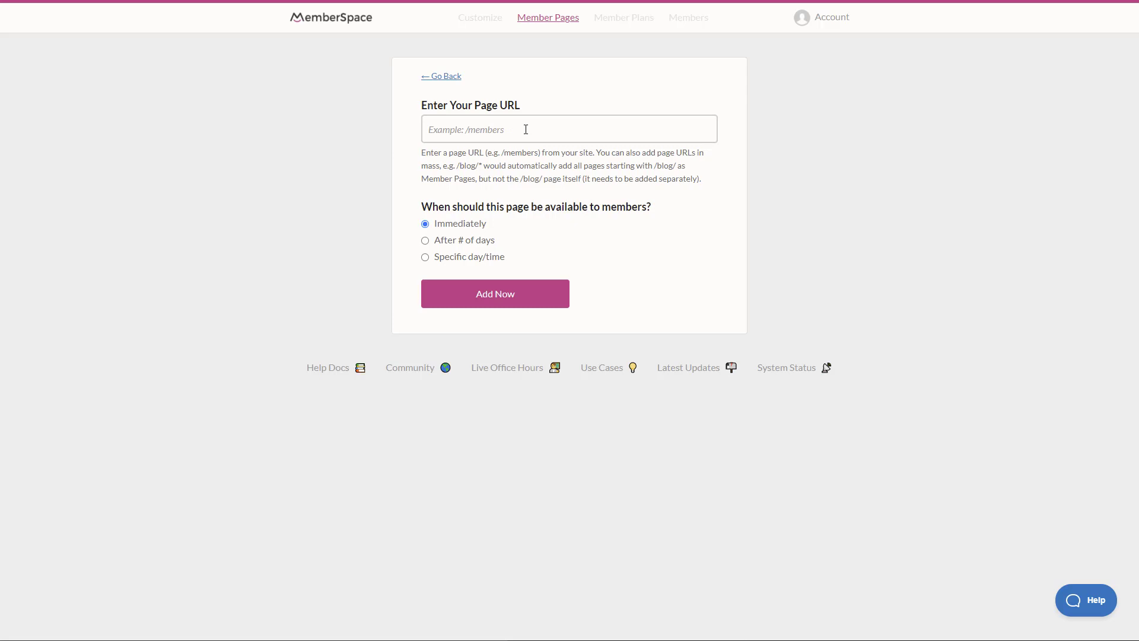
left_click(526, 129)
type("/")
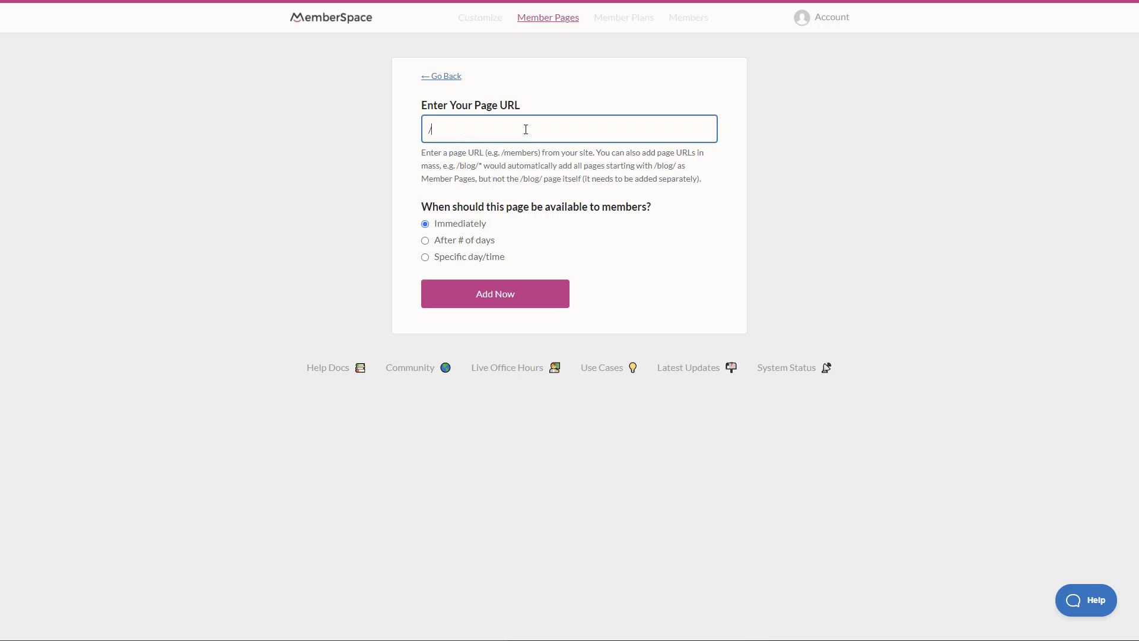
type("webinars")
left_click(496, 299)
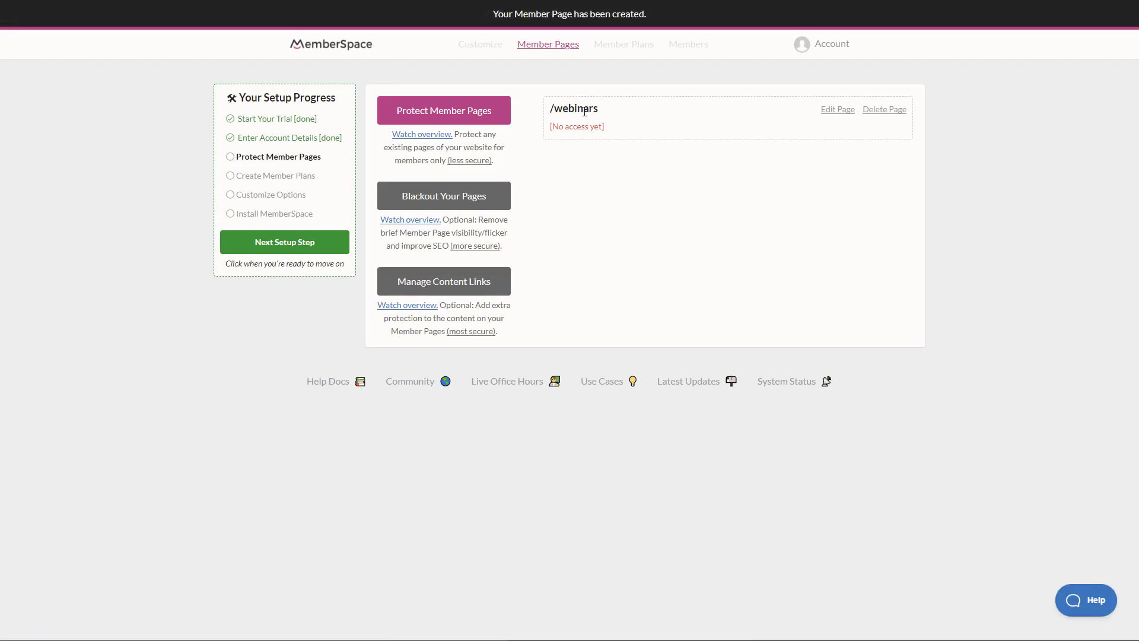
left_click(434, 118)
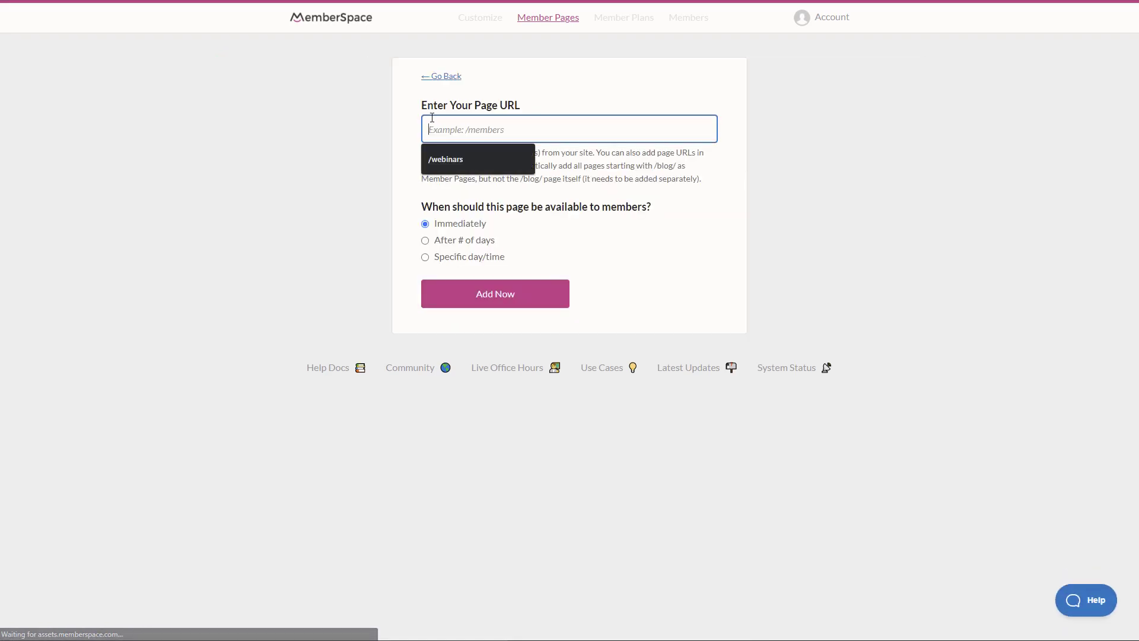
type("/courses")
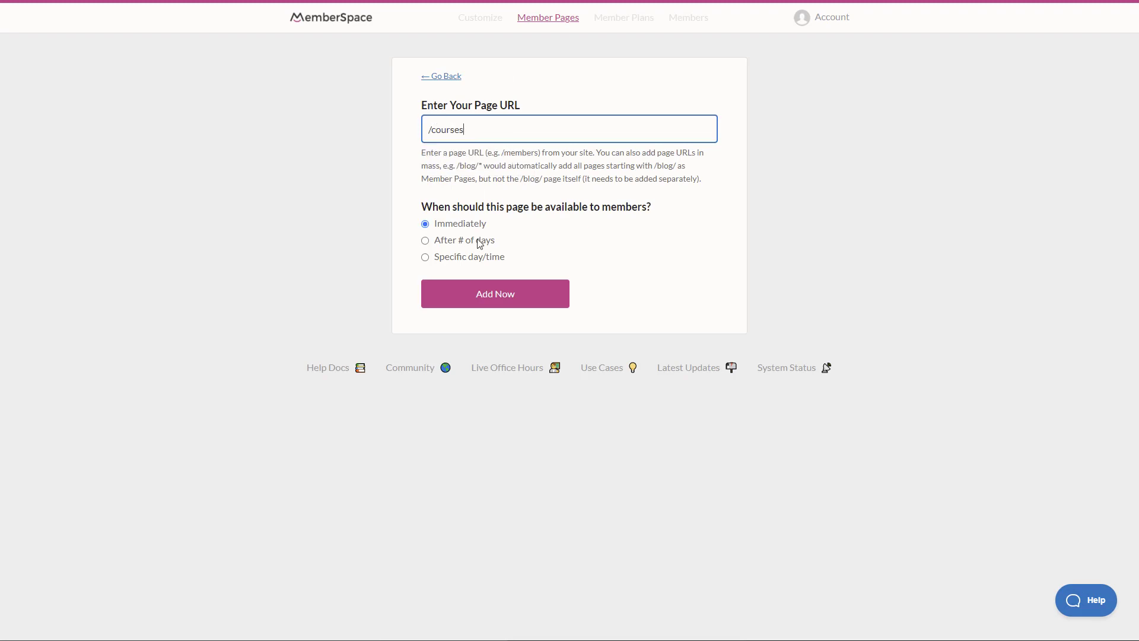
left_click(493, 294)
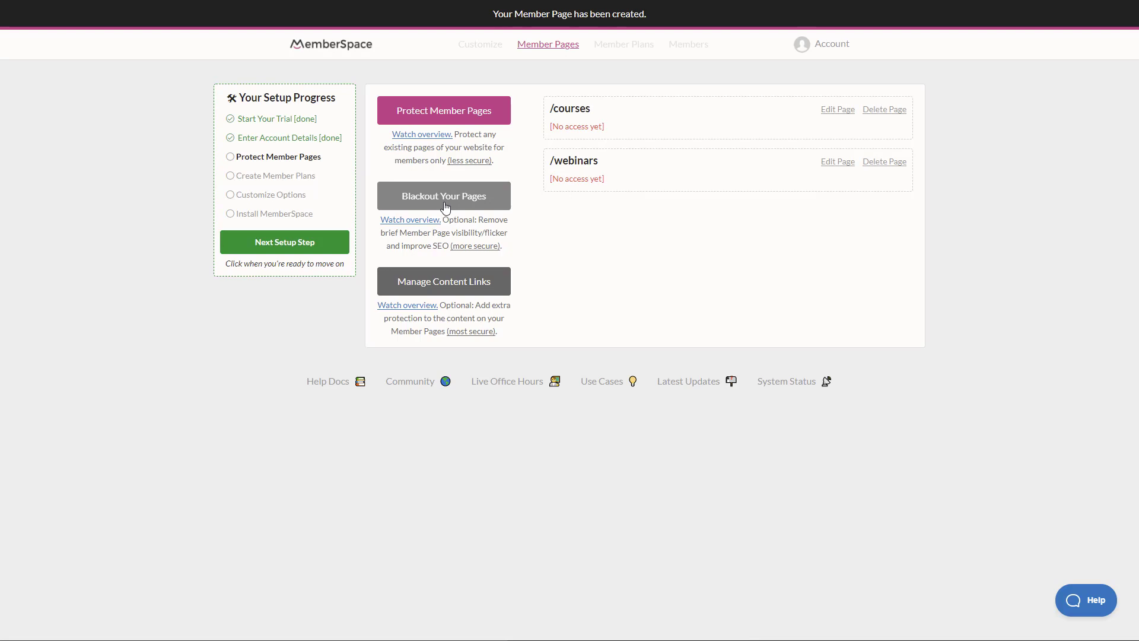
Go to member plans and start a new plan set to Free (no payment) instead of recurring
left_click(283, 248)
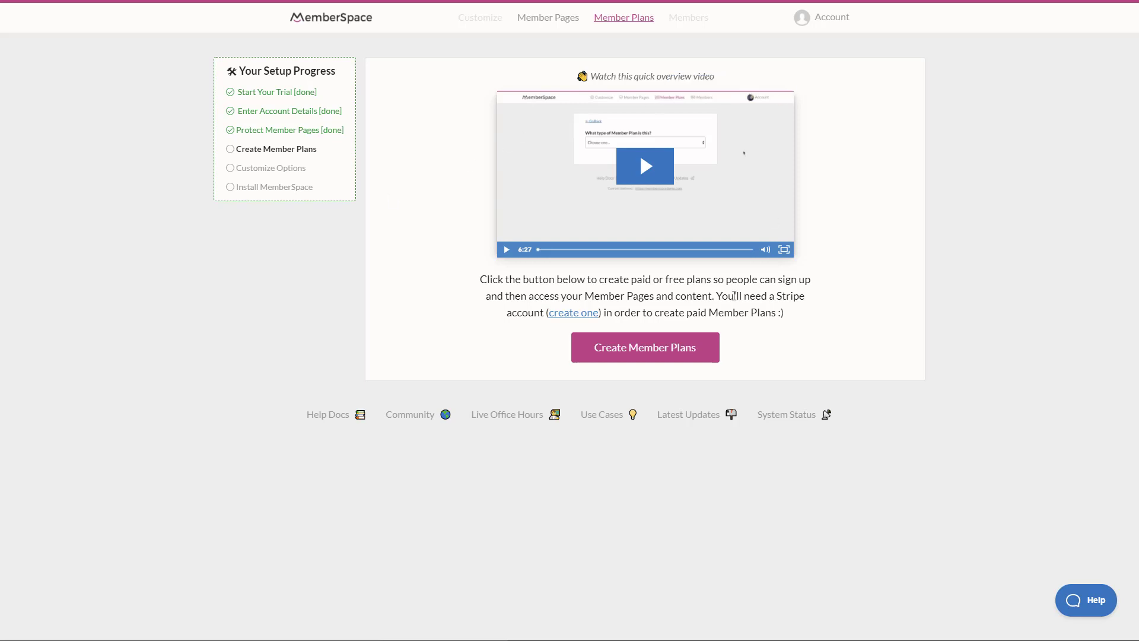
left_click(683, 348)
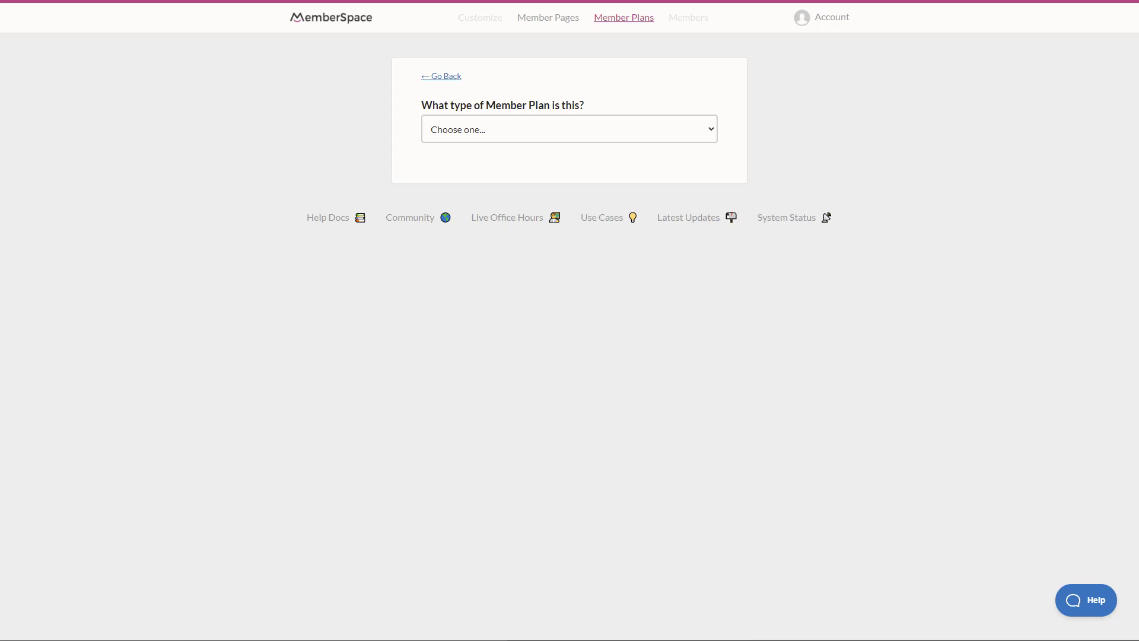
left_click(531, 137)
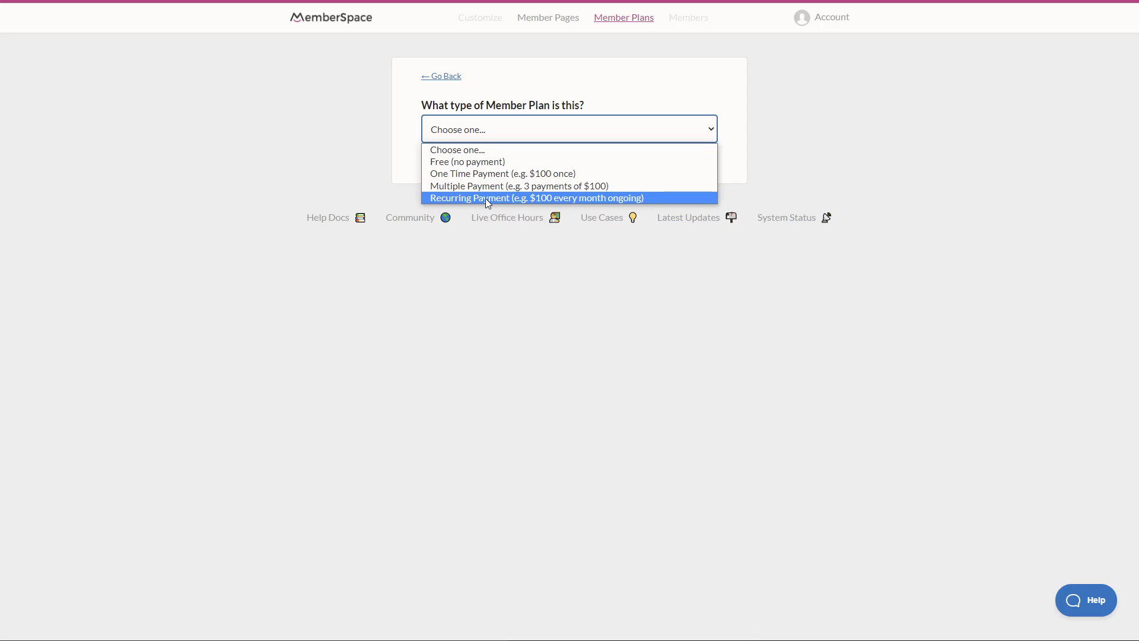
left_click(490, 198)
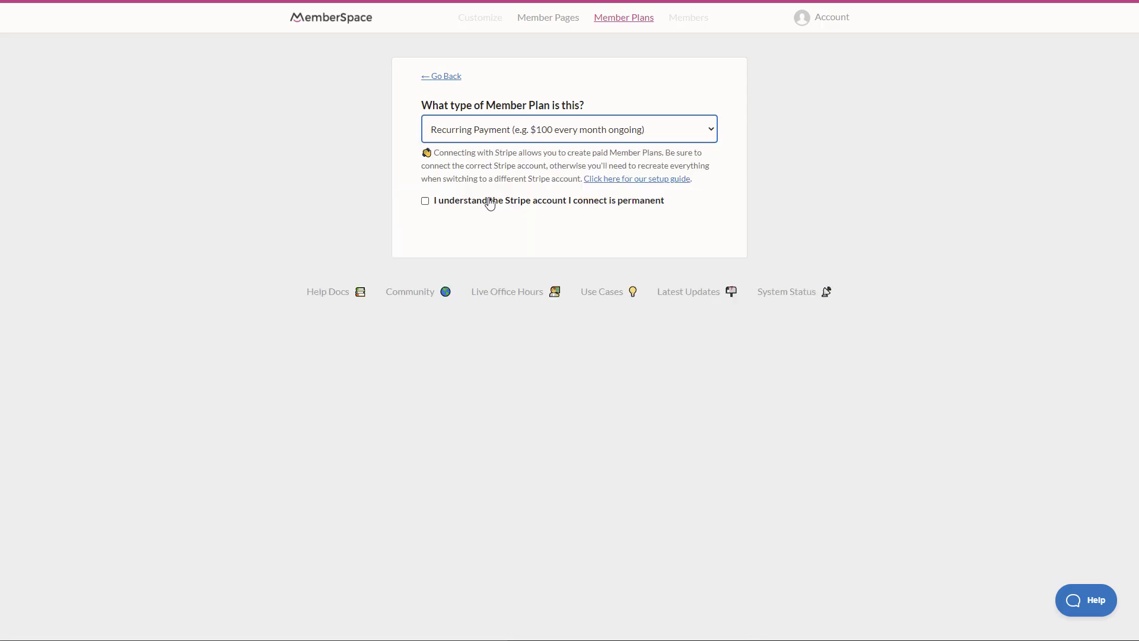
left_click(425, 201)
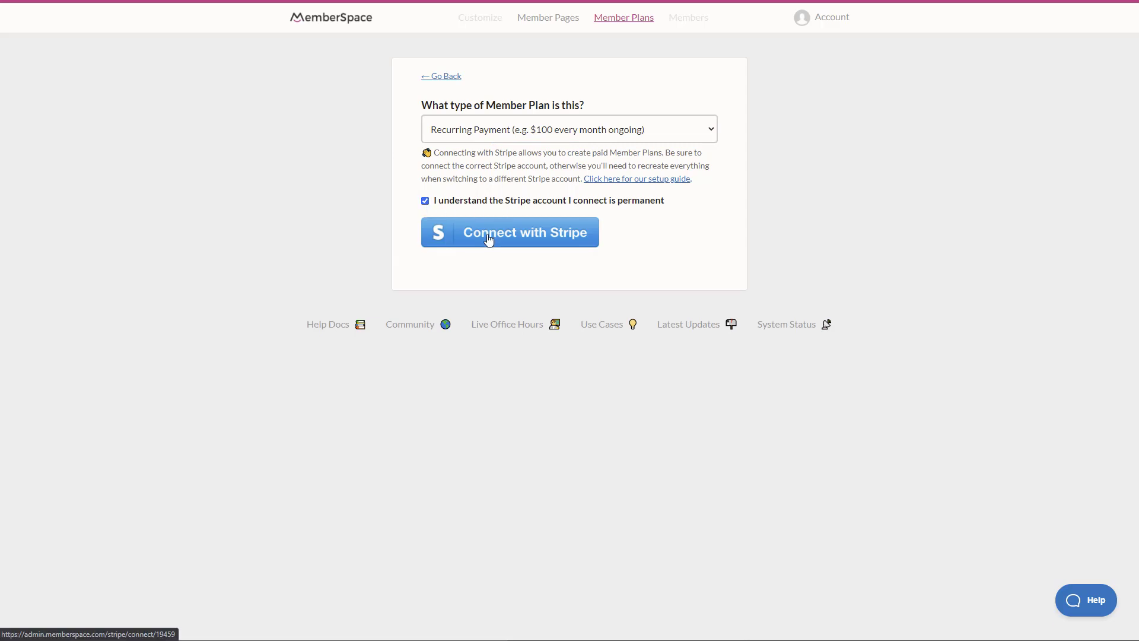
left_click(425, 201)
left_click(503, 133)
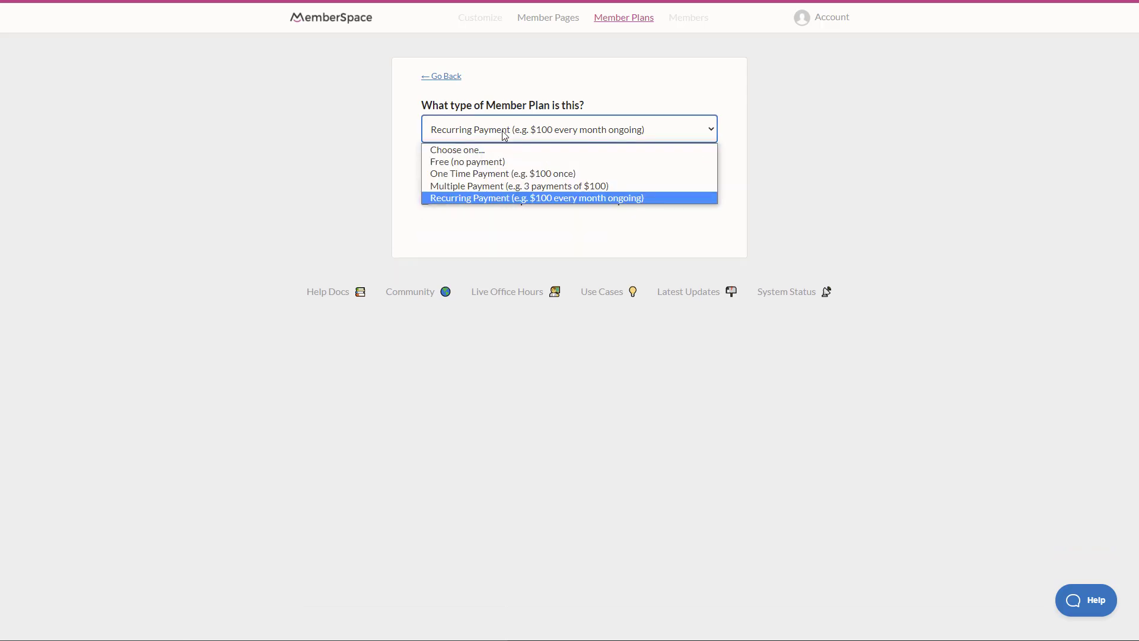
left_click(476, 162)
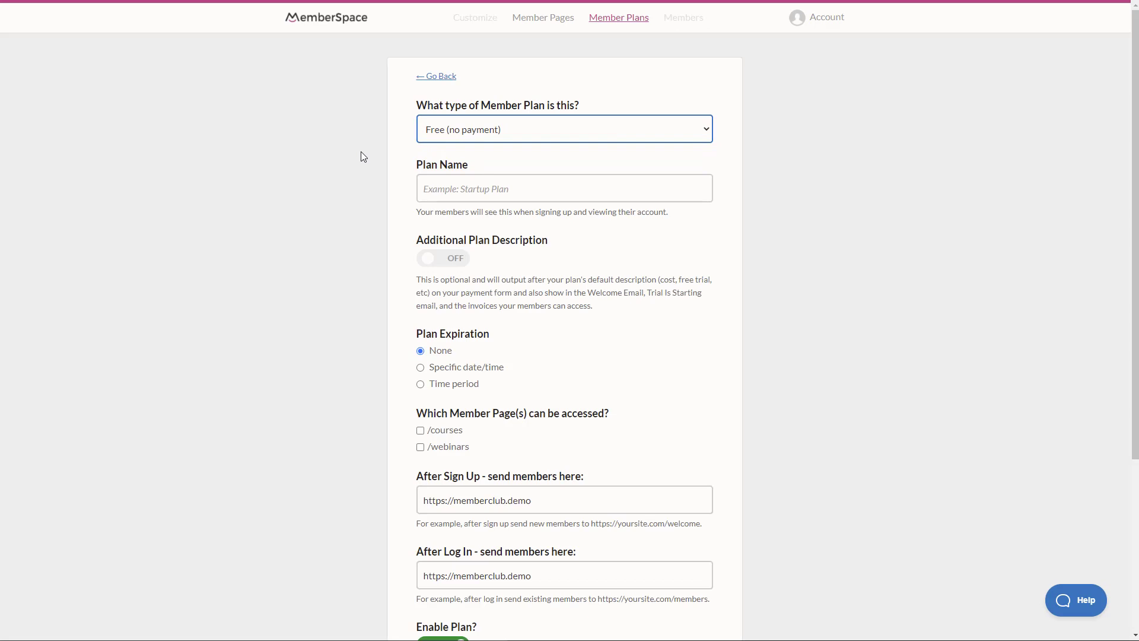
Name the plan 'Courses' and give it access to the /courses page
left_click(485, 187)
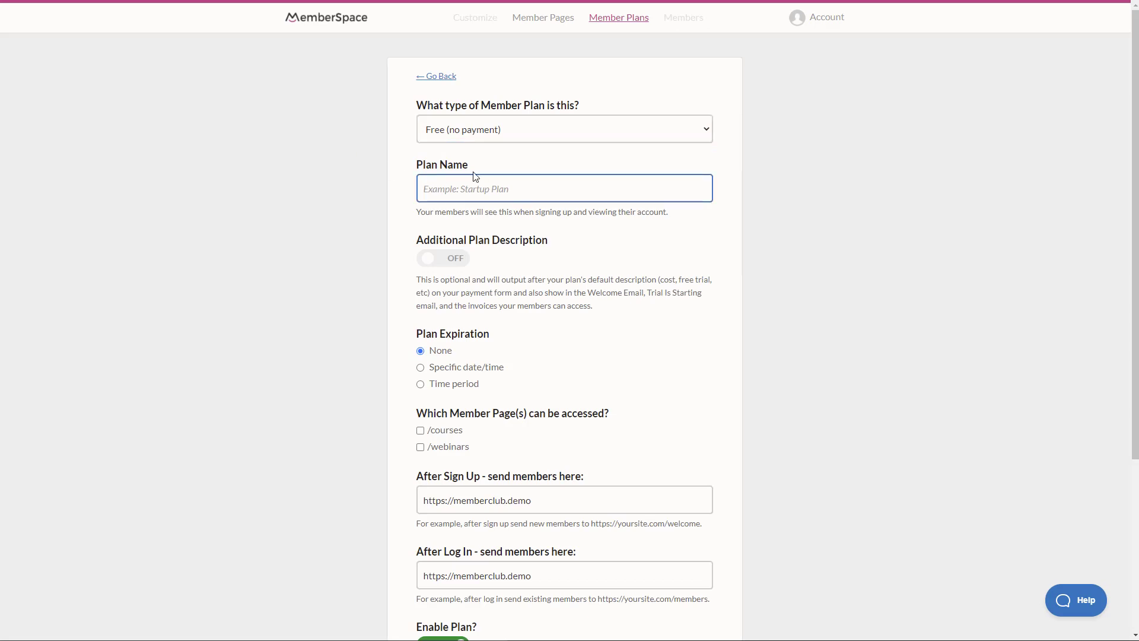
type("Courses")
scroll(492, 276, "down", 2)
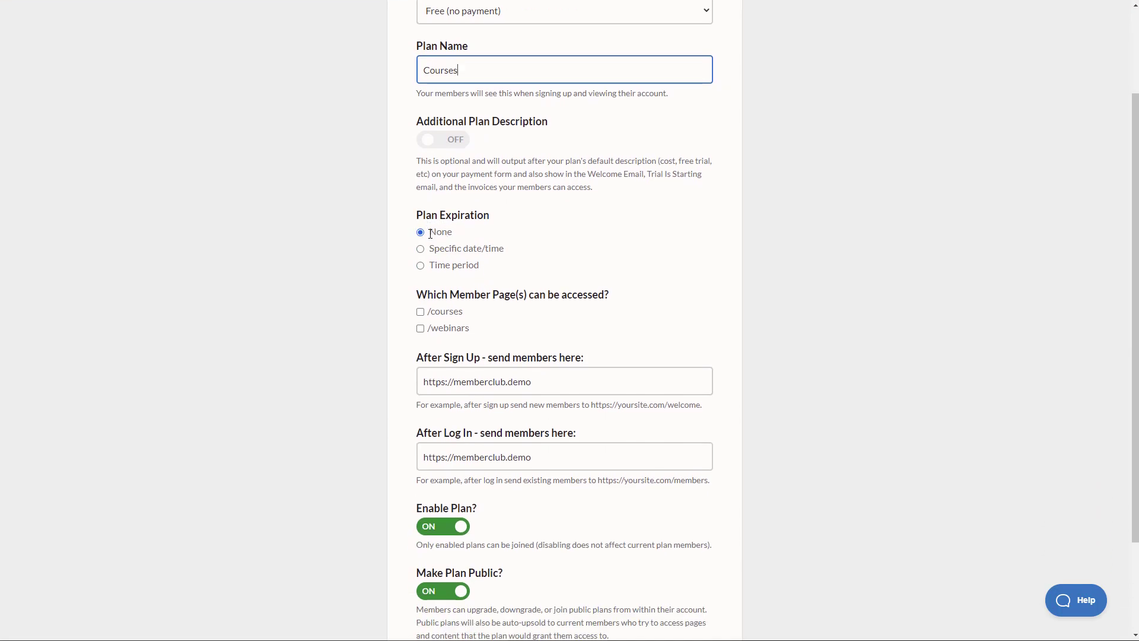
scroll(422, 233, "up", 1)
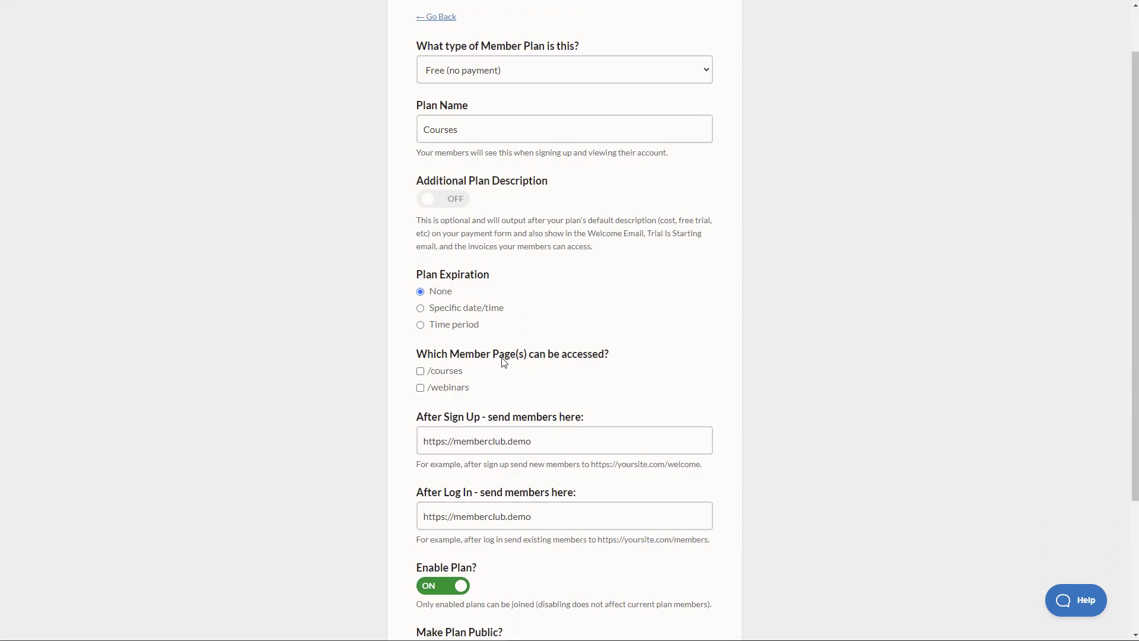
left_click(420, 371)
Set both the After Sign Up and After Log In redirect URLs to /courses
scroll(354, 418, "down", 1)
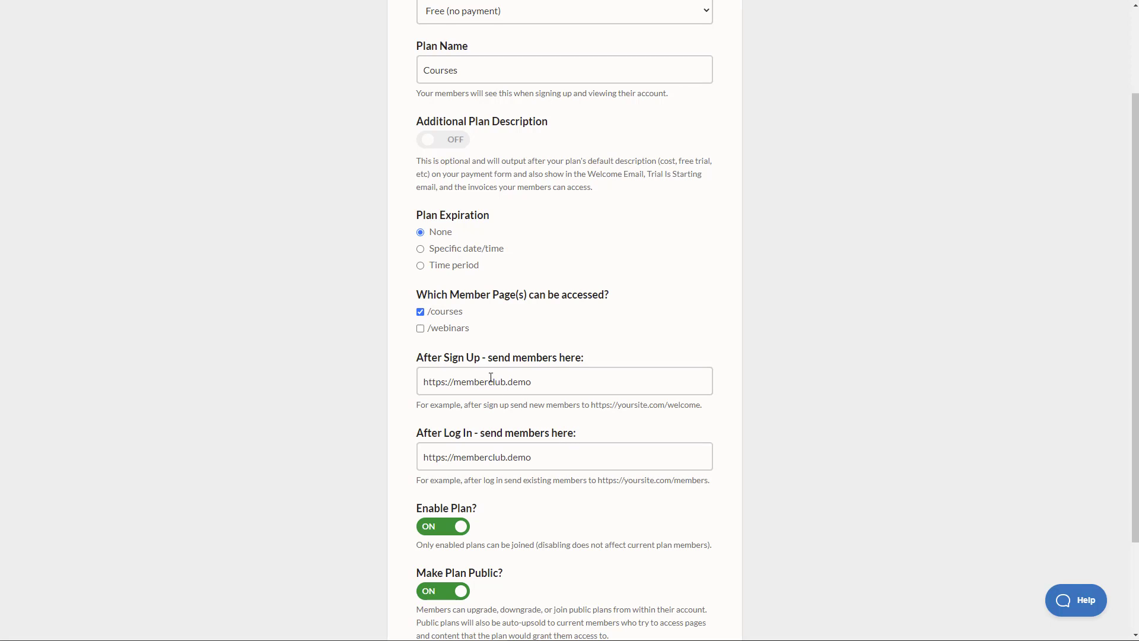
left_click(554, 375)
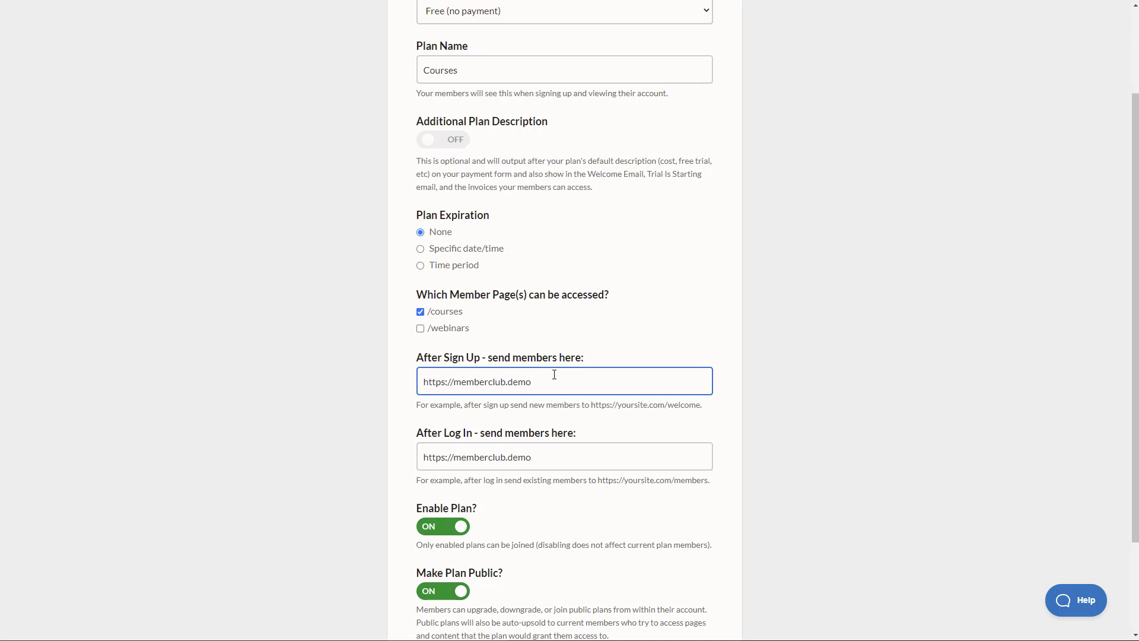
type("/courses")
left_click(552, 455)
type("/cour")
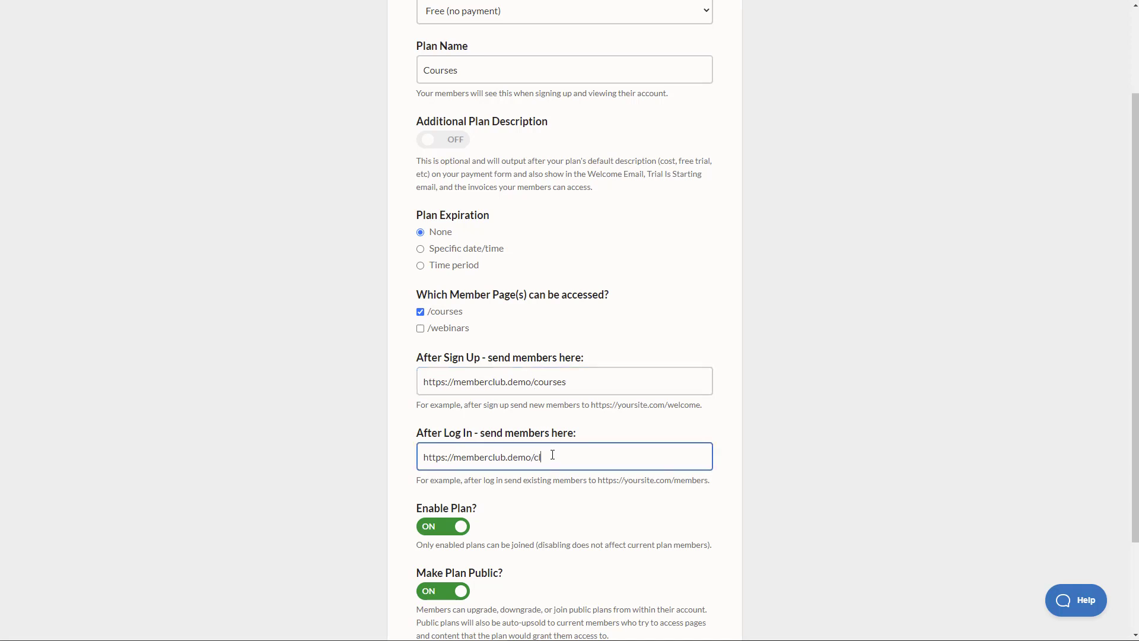
type("ses")
scroll(751, 421, "down", 2)
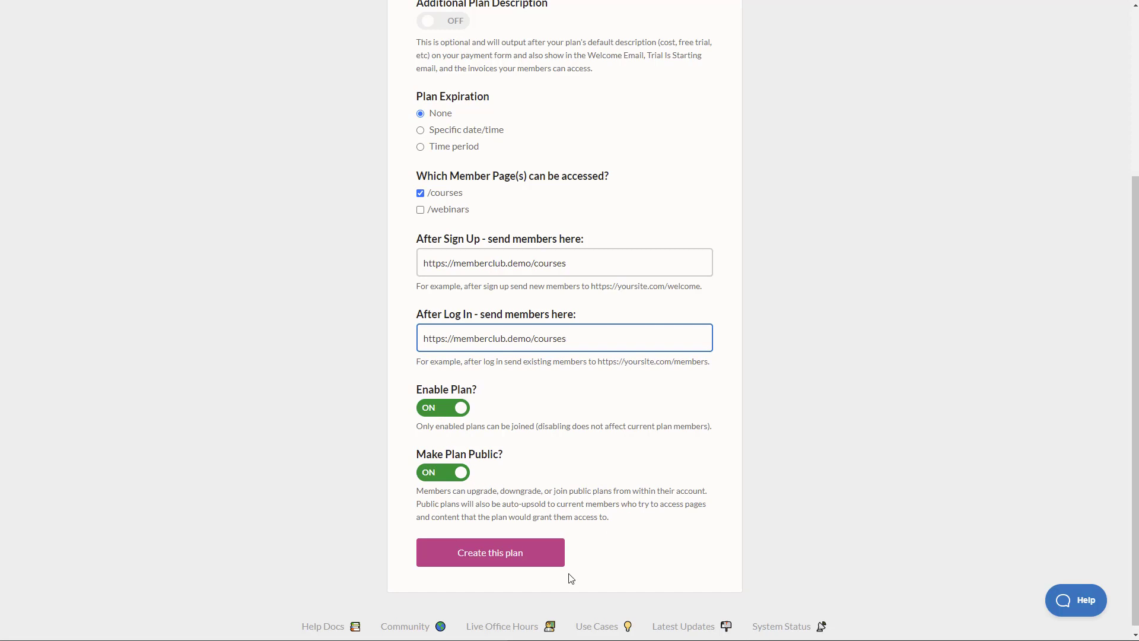
Create the Courses plan and start a second plan of the Free type
left_click(482, 560)
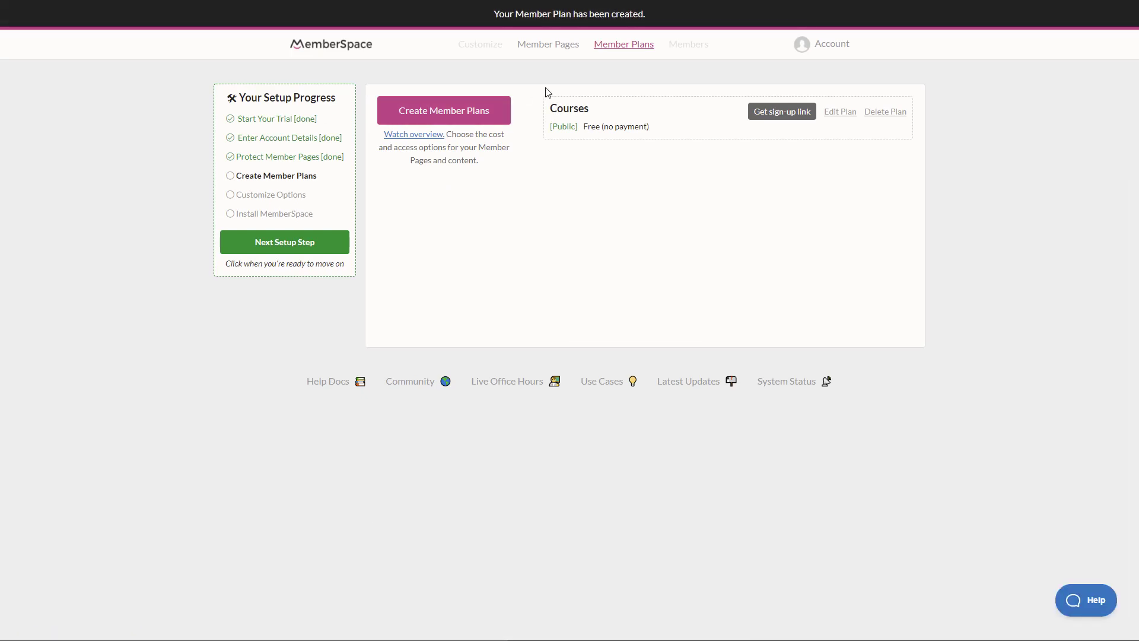
left_click(480, 119)
left_click(499, 130)
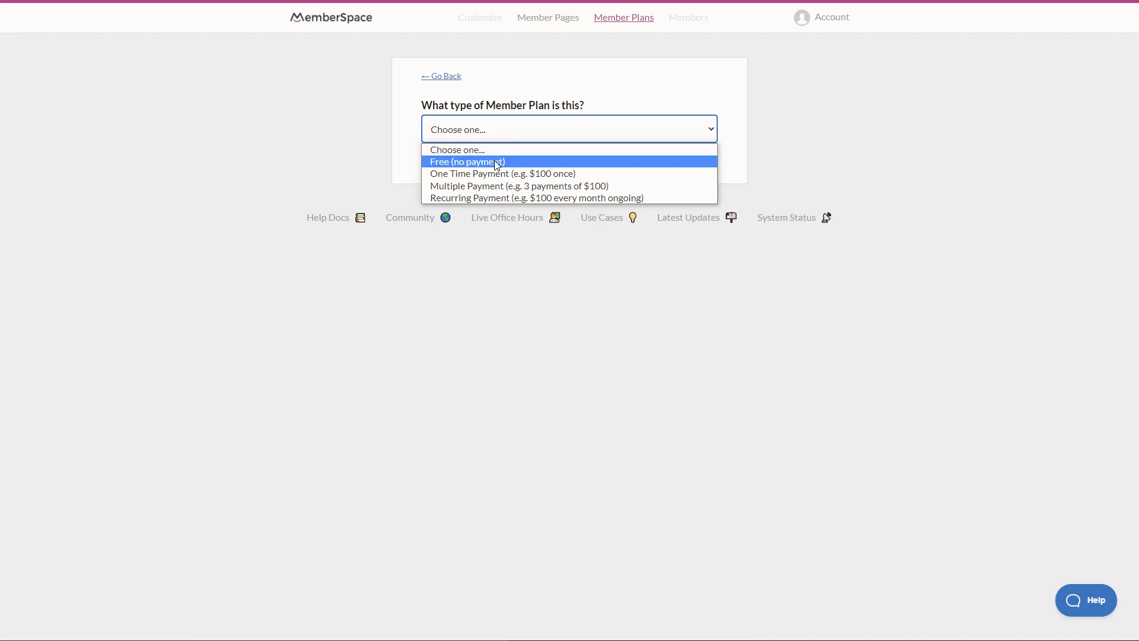
left_click(499, 161)
Name the second plan 'Webinars', create it, and continue to the next setup step
left_click(505, 175)
type("Webinars")
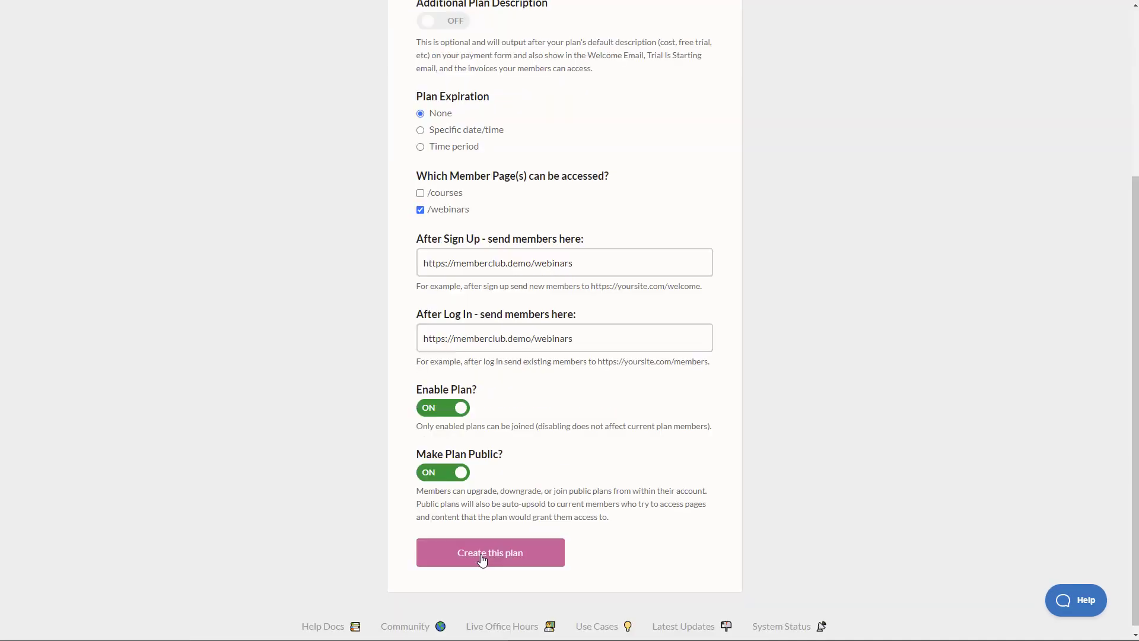
left_click(482, 557)
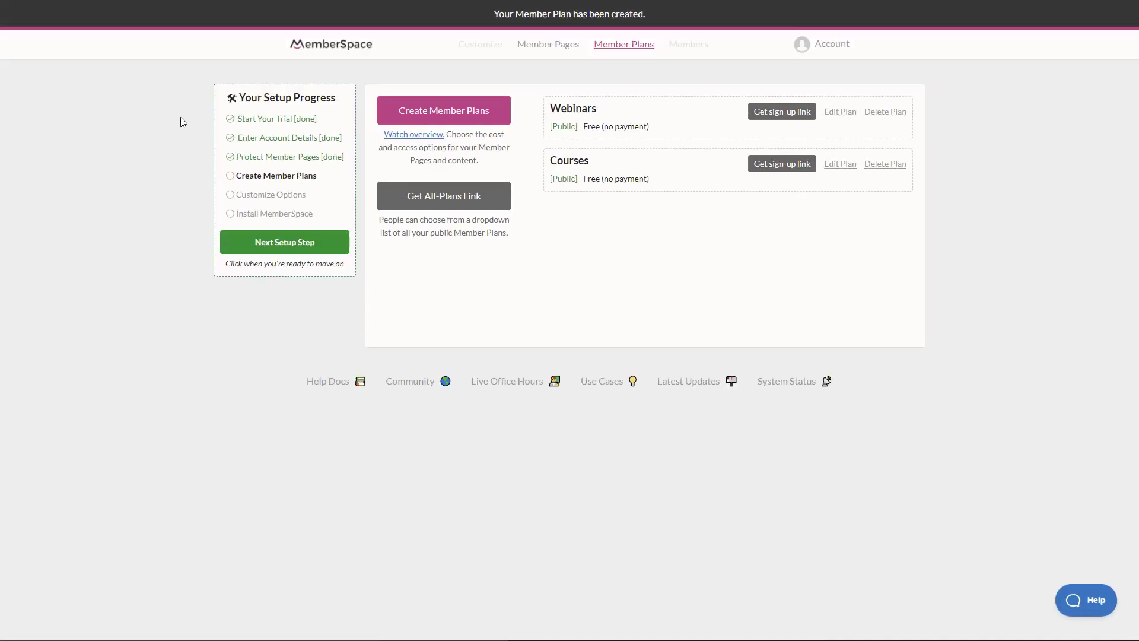
left_click(291, 243)
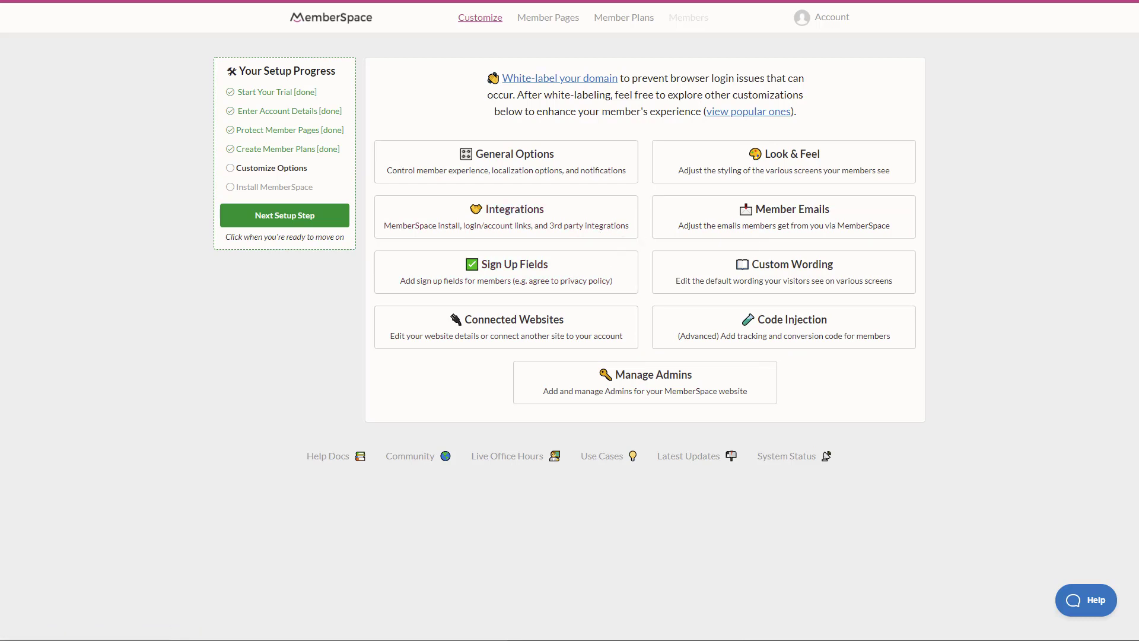
Finish Customize Options and continue to the Install MemberSpace step
left_click(259, 224)
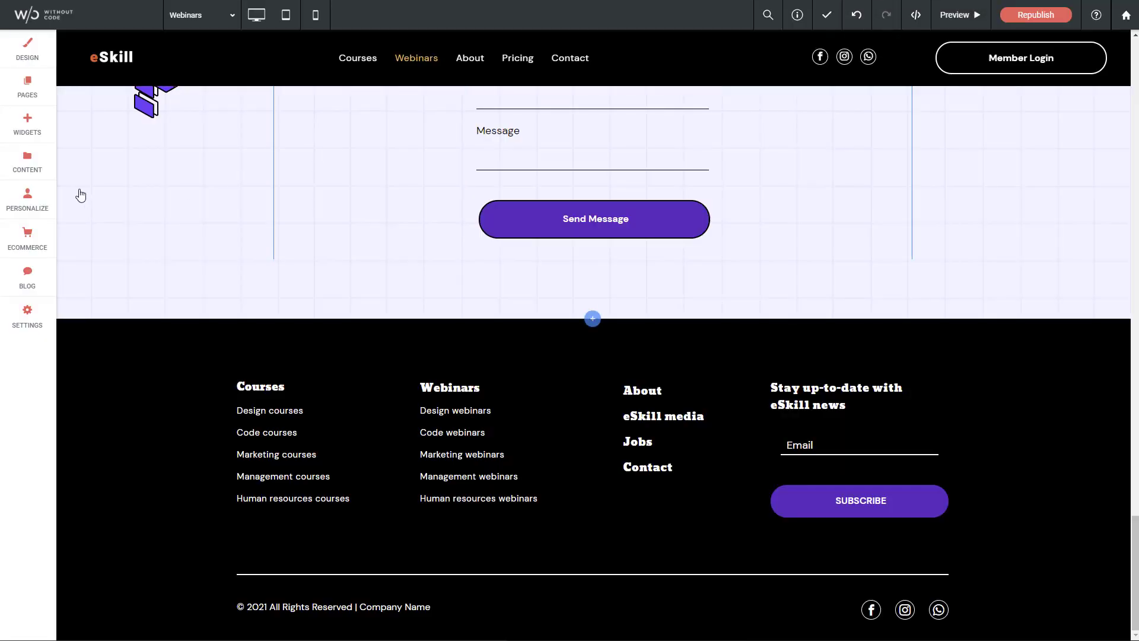
Search widgets for 'member' and drag the MemberSpace widget into the footer below SUBSCRIBE
left_click(28, 126)
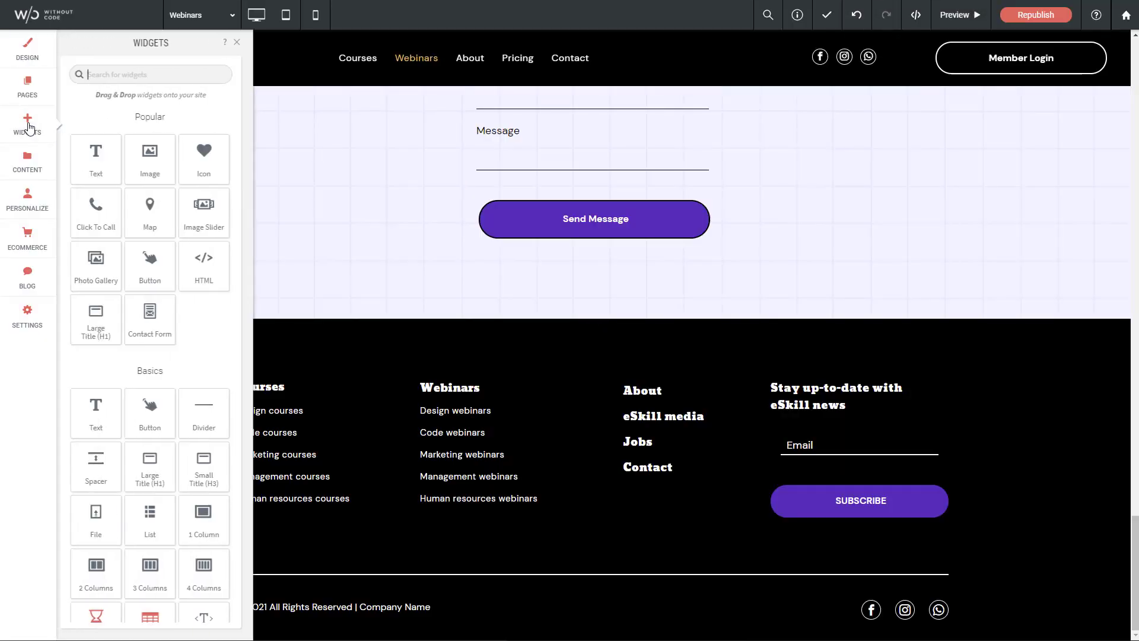
type("member")
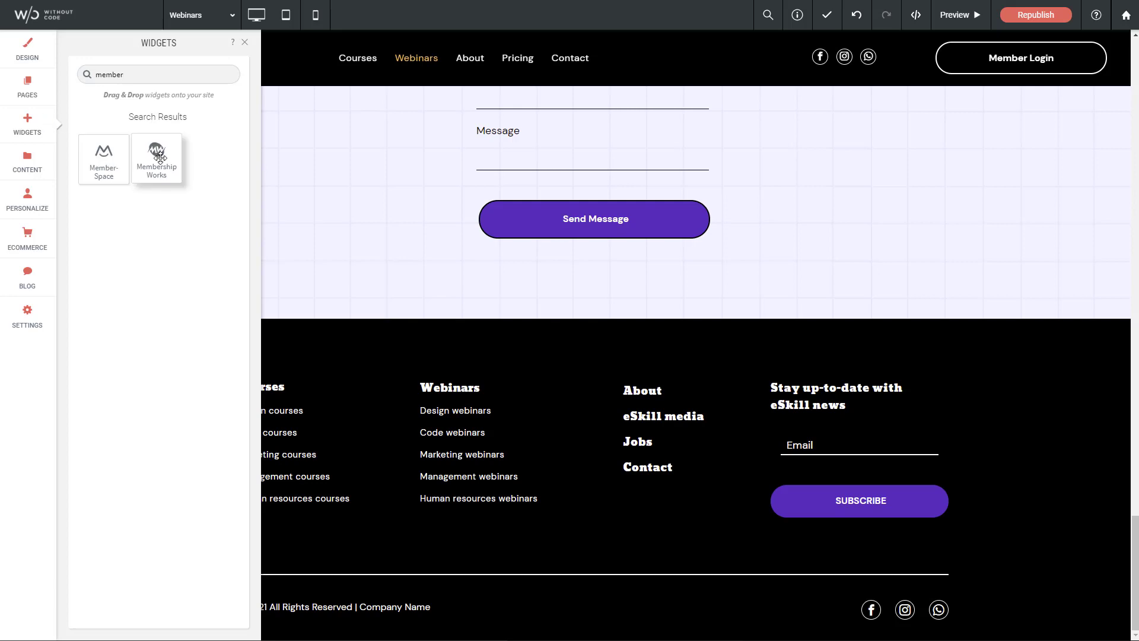
left_click(110, 161)
left_click_drag(109, 161, 843, 490)
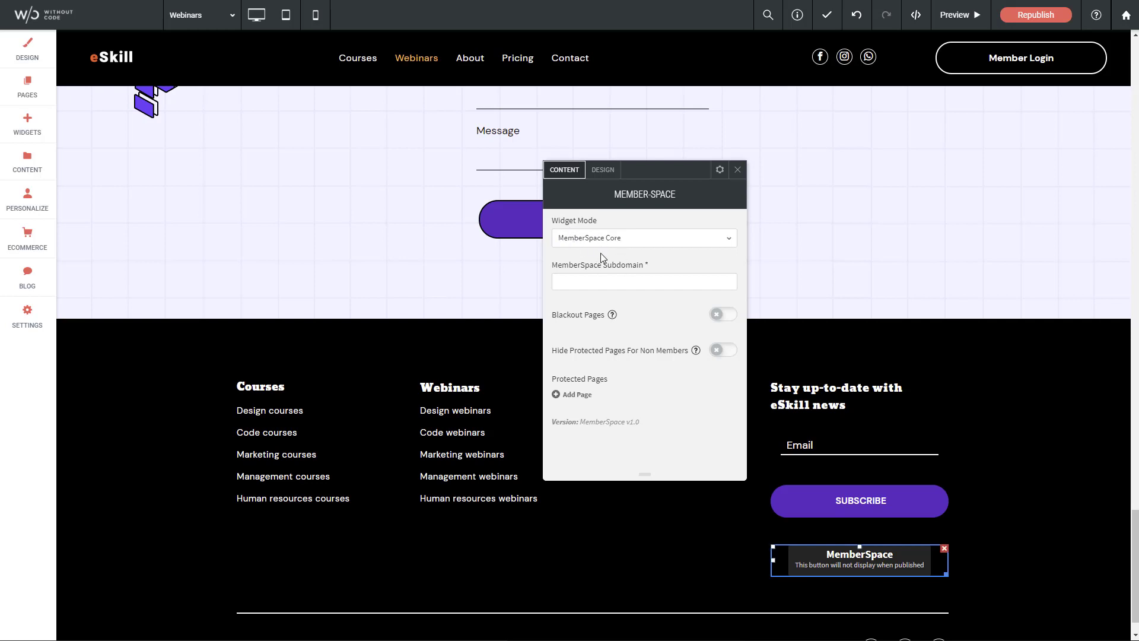
Set the widget's subdomain to memberdemo and add Courses as a protected page
left_click(606, 280)
type("memberdemo")
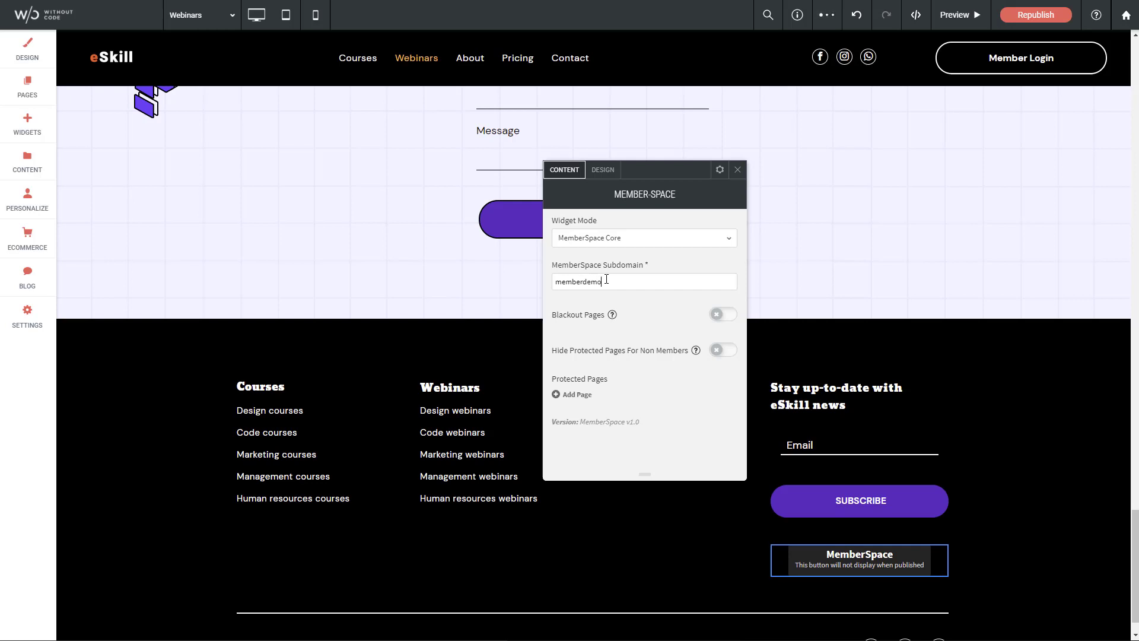
left_click(567, 395)
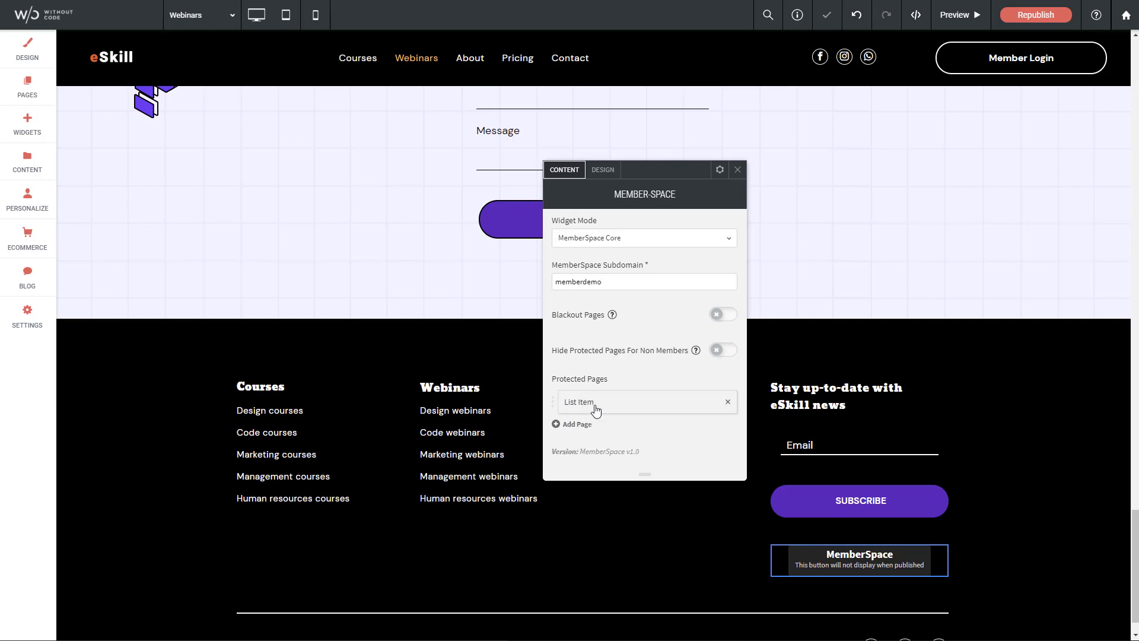
left_click(583, 404)
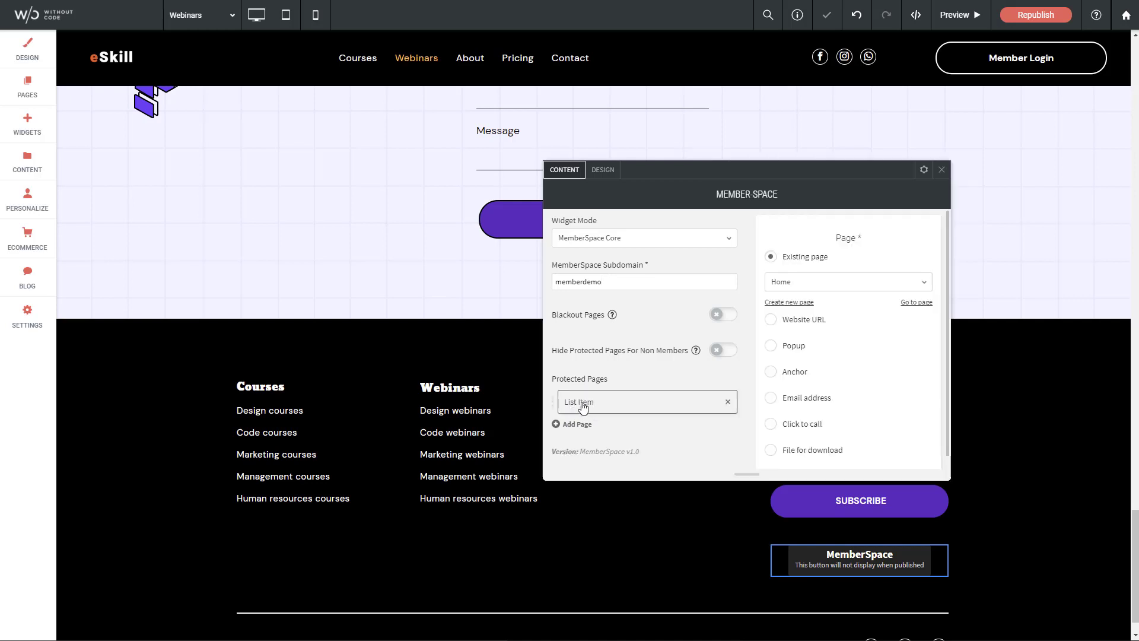
left_click(811, 285)
left_click(790, 323)
Add Webinars as a second protected page in the widget
left_click(576, 424)
left_click(589, 436)
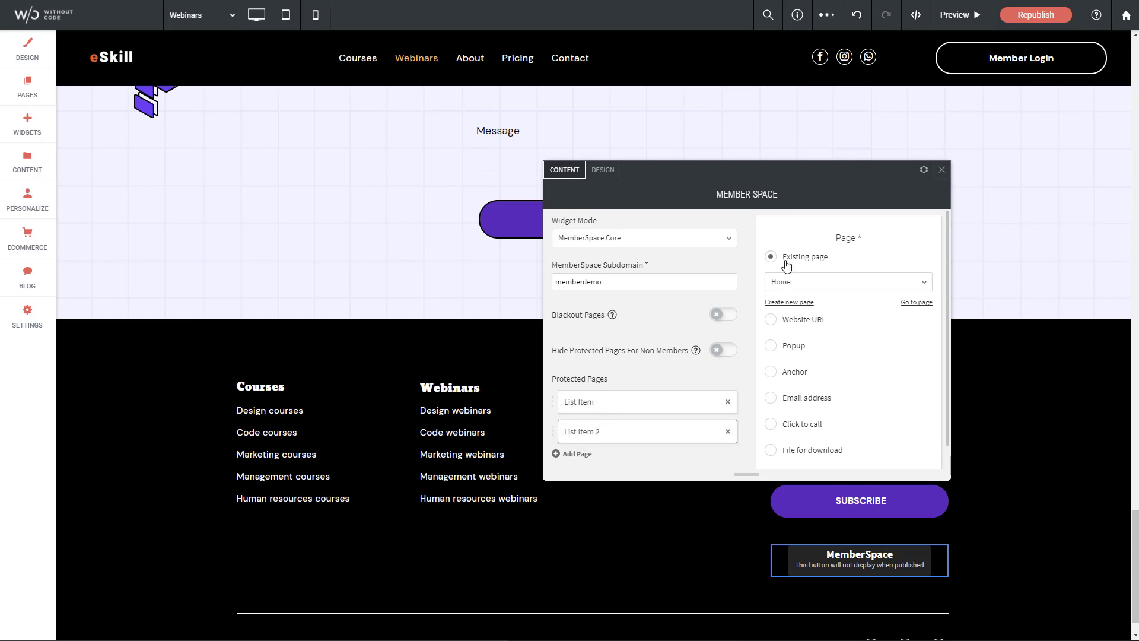
left_click(822, 283)
left_click(779, 350)
scroll(696, 309, "down", 1)
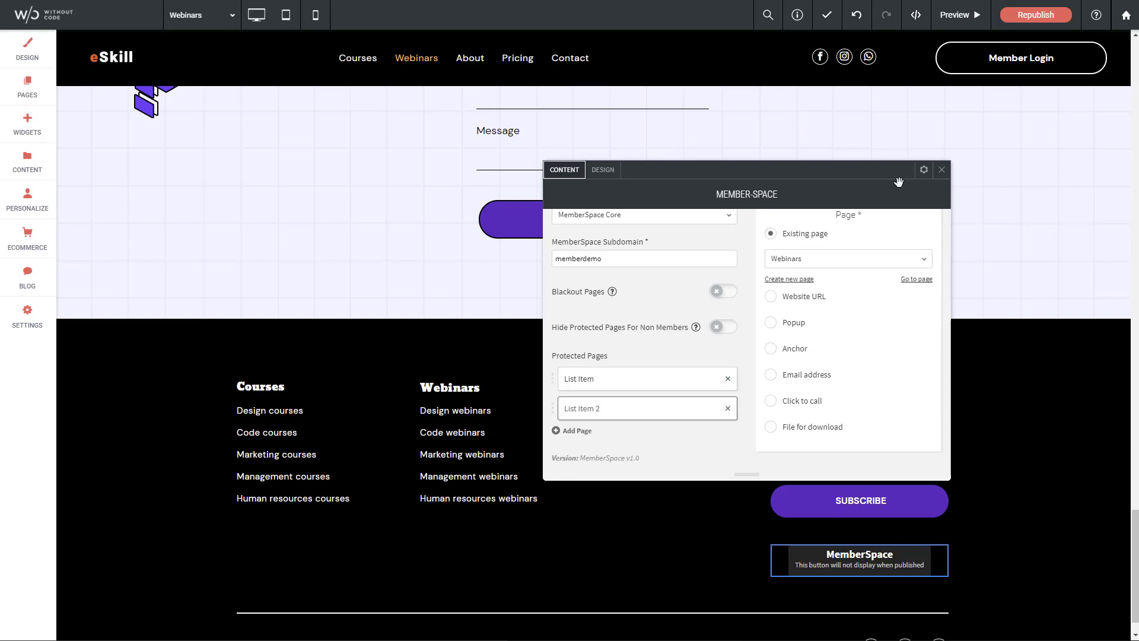
Close the widget settings, republish the site, and open the live Courses page
left_click(942, 170)
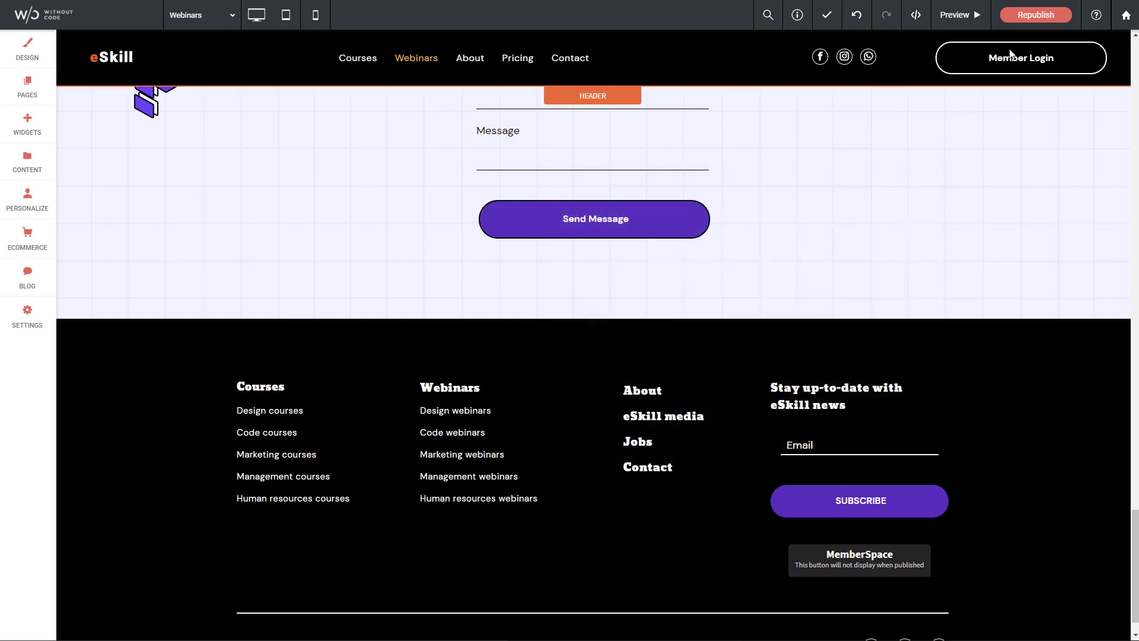
left_click(1039, 16)
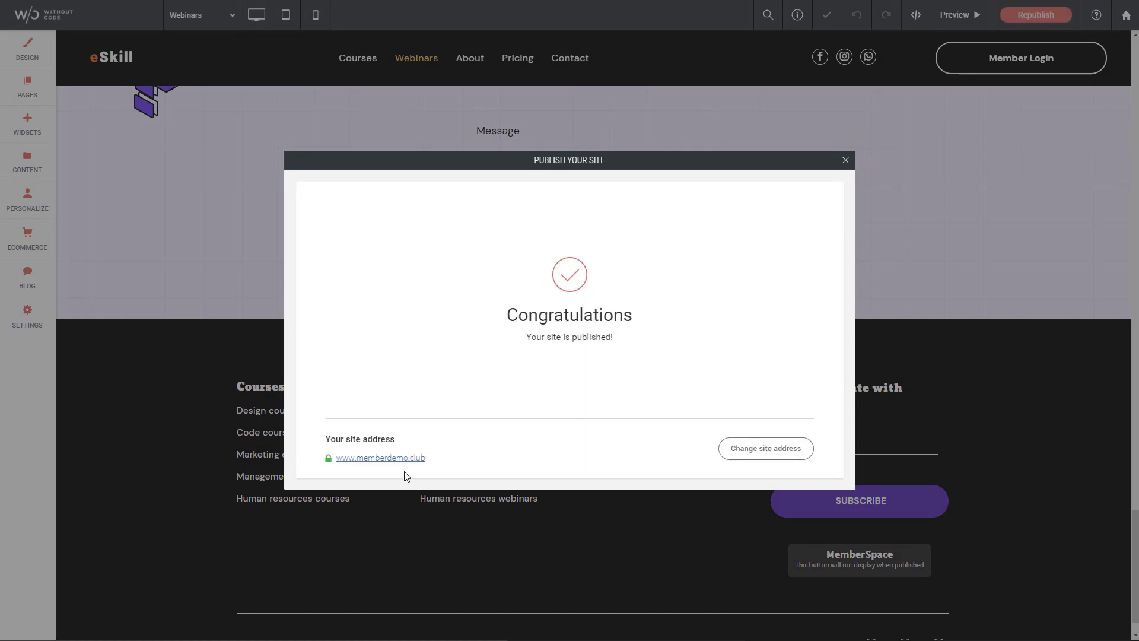
left_click(396, 457)
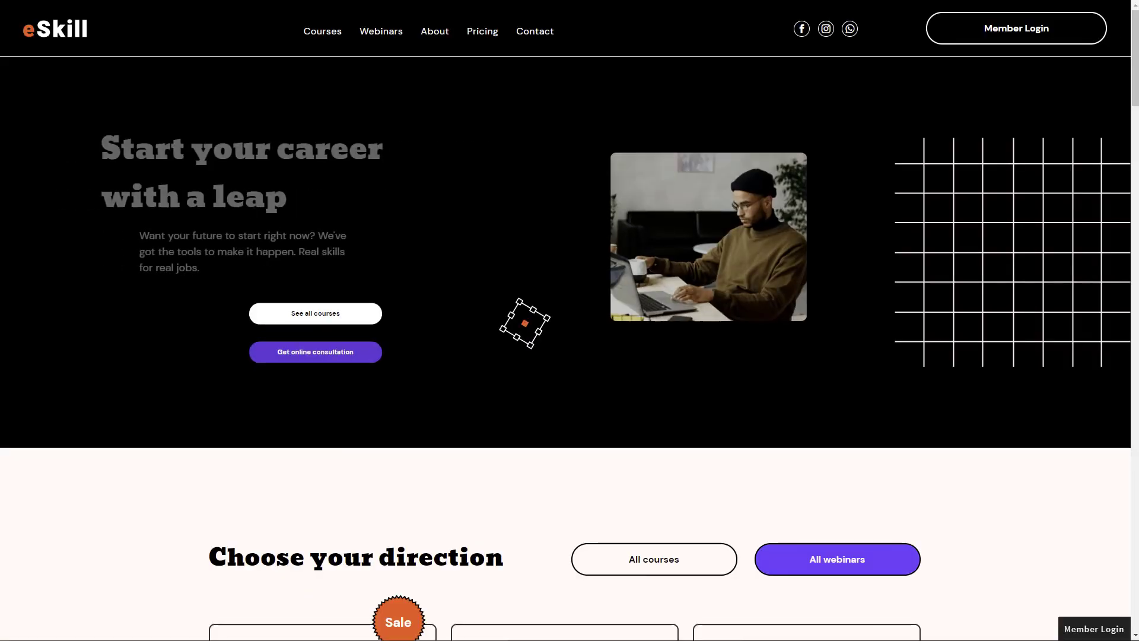
left_click(323, 33)
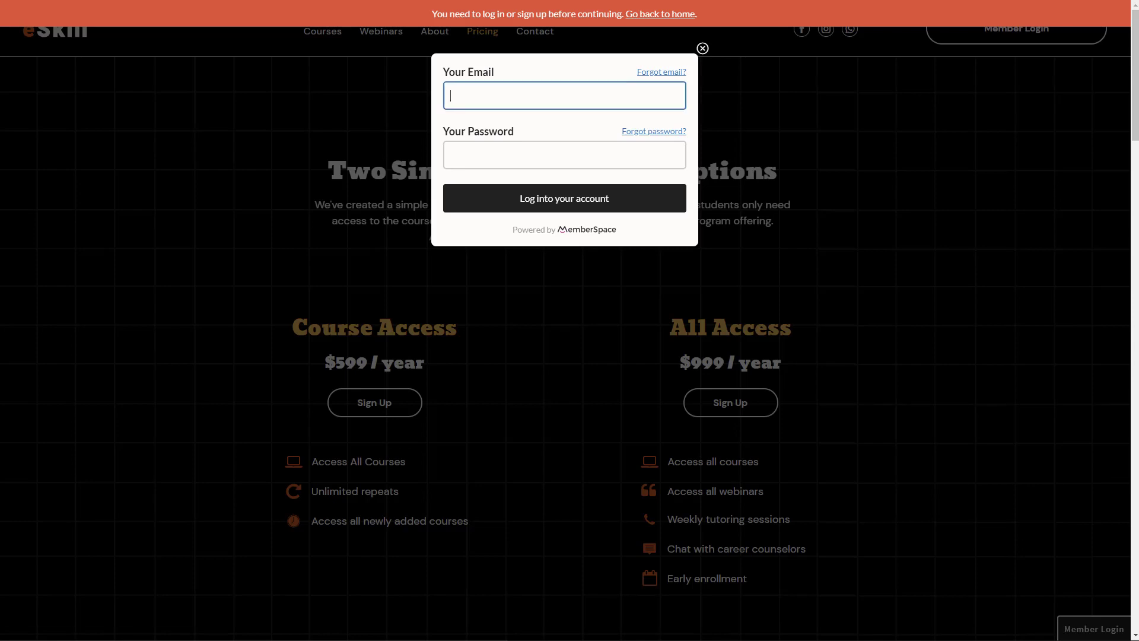
Log in with the demo member's email and password, then dismiss the save-login prompt
key("Tab")
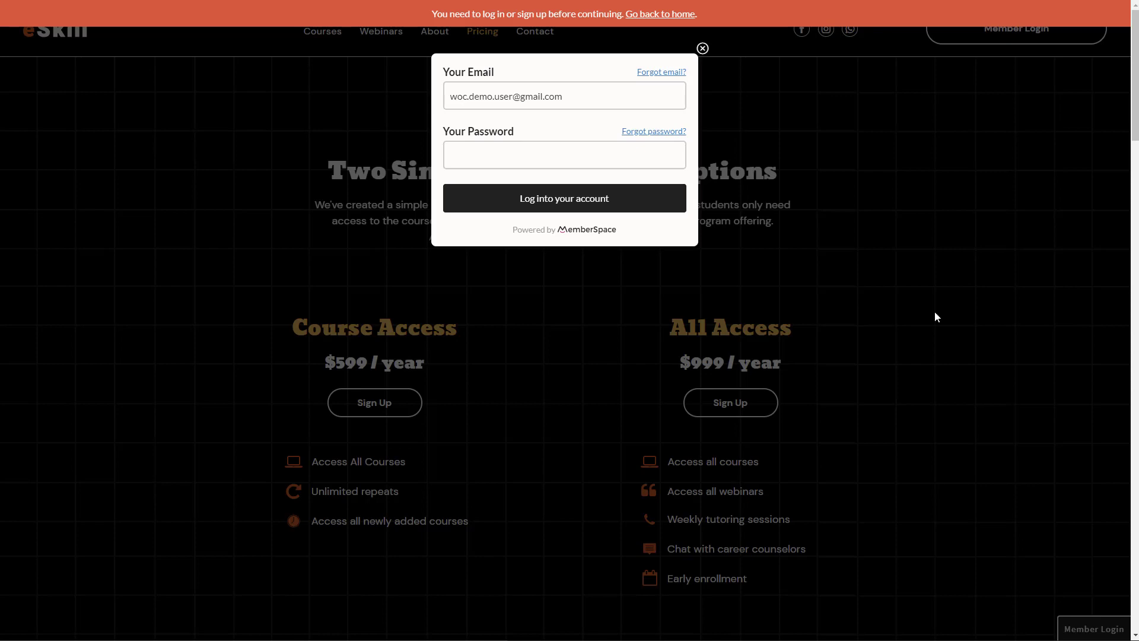
left_click(490, 161)
type("•••••••••••••••")
left_click(574, 210)
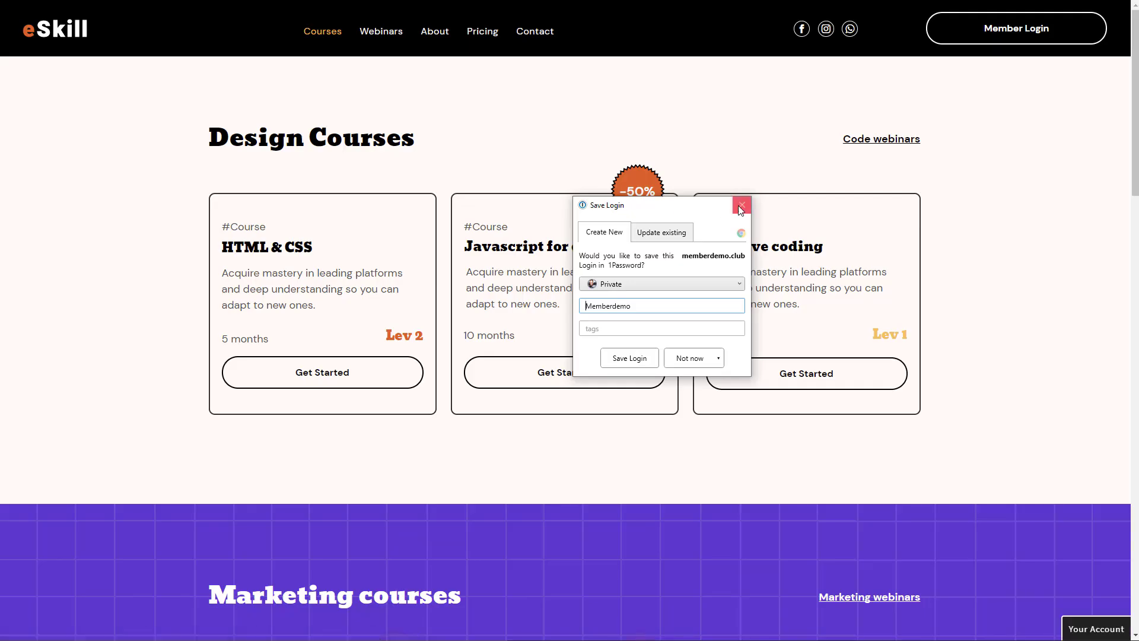
left_click(741, 207)
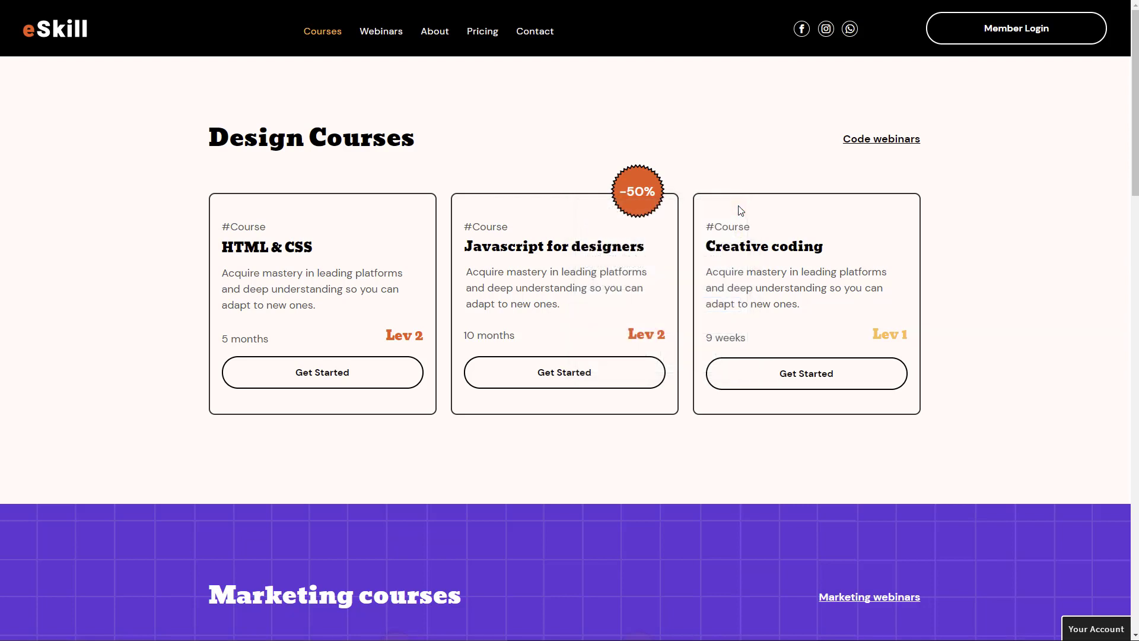